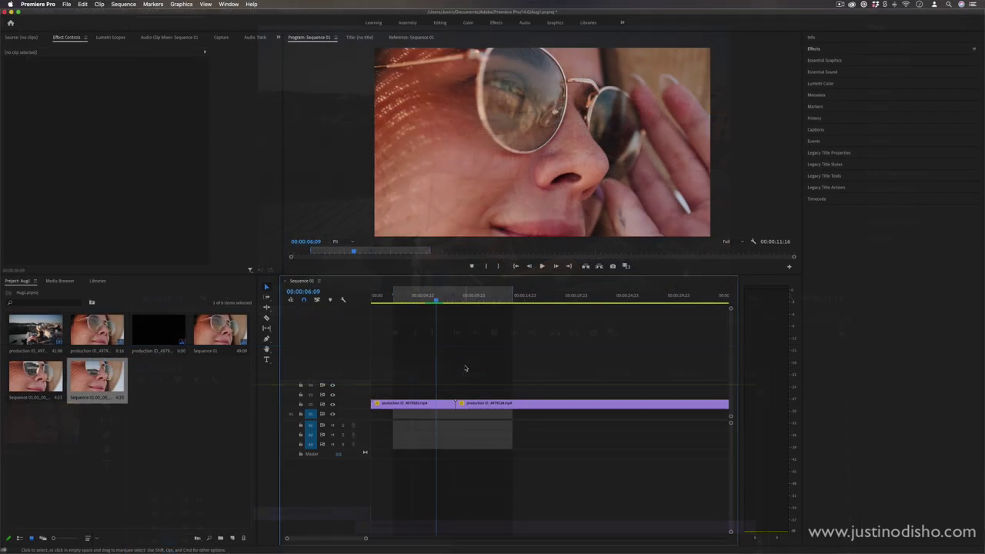
# - Park the playhead at 00:00:07:09, where the lens faces forward, and clear the sequence's In and Out points
pyautogui.moveTo(437, 300)
pyautogui.mouseDown()
pyautogui.moveTo(462, 301)
pyautogui.moveTo(444, 305)
pyautogui.mouseUp()
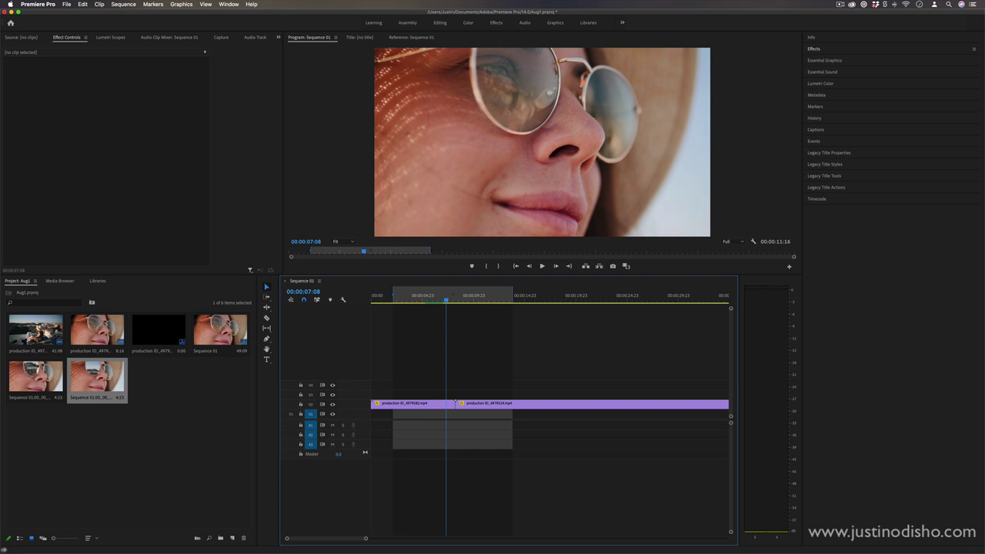
pyautogui.moveTo(446, 302); pyautogui.dragTo(450, 301)
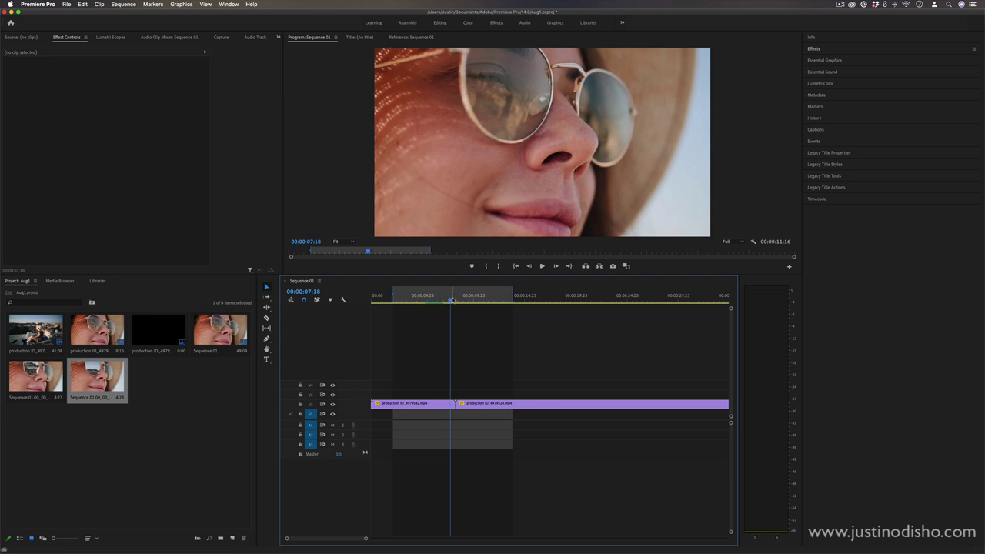
pyautogui.moveTo(451, 300); pyautogui.dragTo(449, 300)
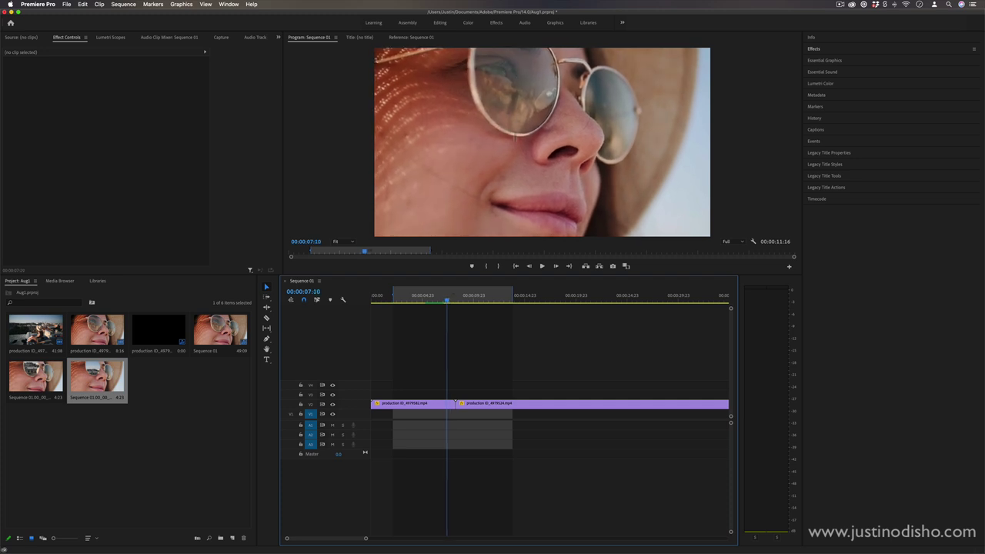
pyautogui.moveTo(447, 301); pyautogui.dragTo(446, 301)
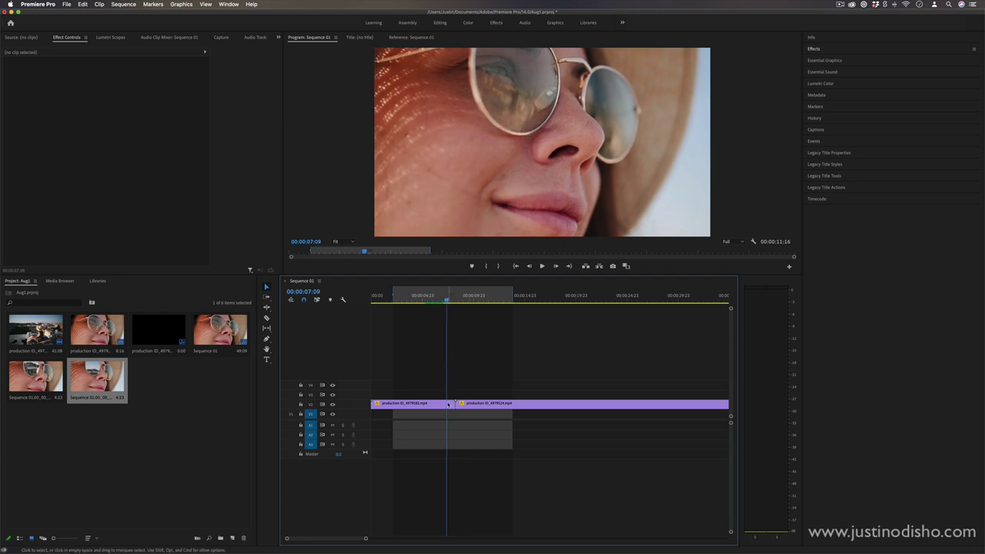
pyautogui.hotkey('alt', 'x')
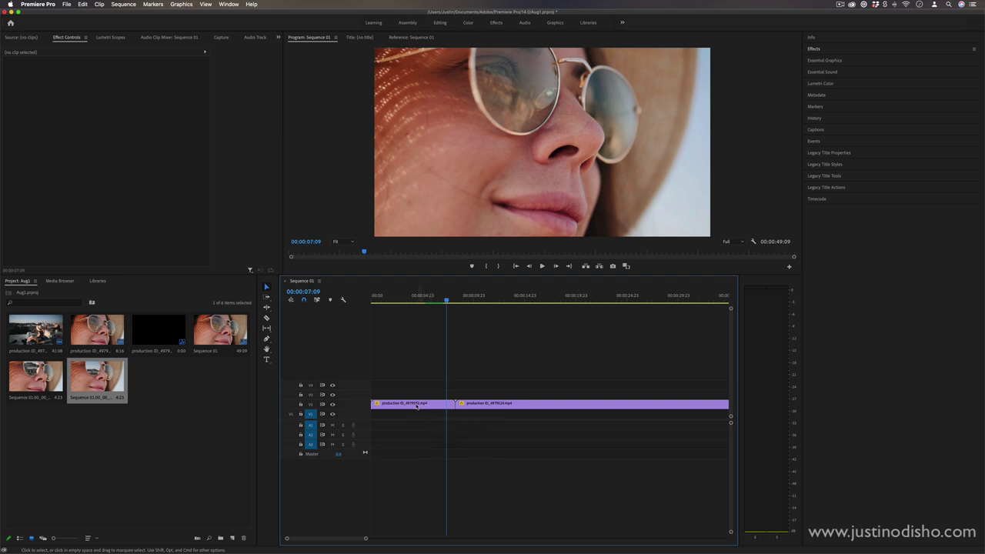
# - Move production ID_4979524.mp4 down to track V1 so it starts at 00:00:07:02 beneath the end of the first clip
pyautogui.click(417, 406)
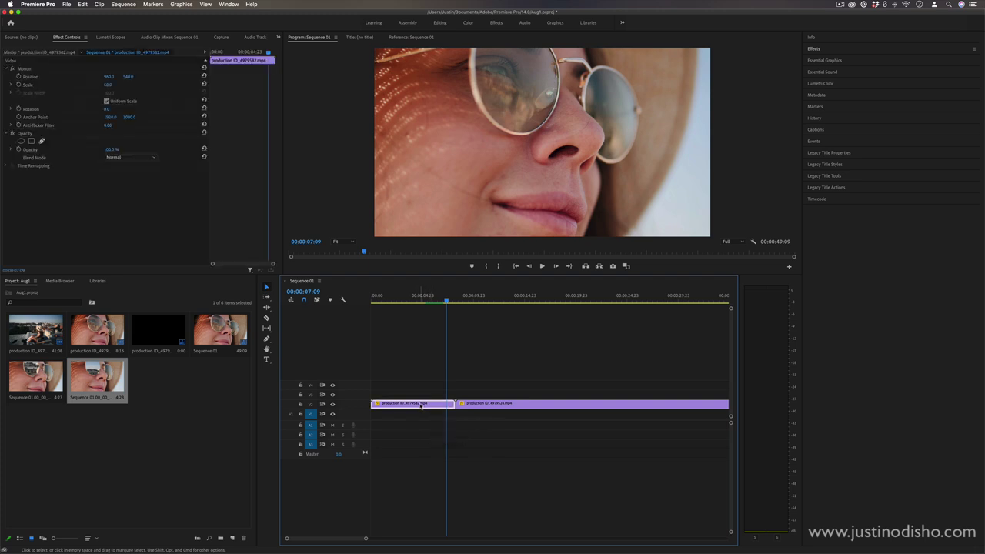
pyautogui.moveTo(420, 405); pyautogui.dragTo(469, 417)
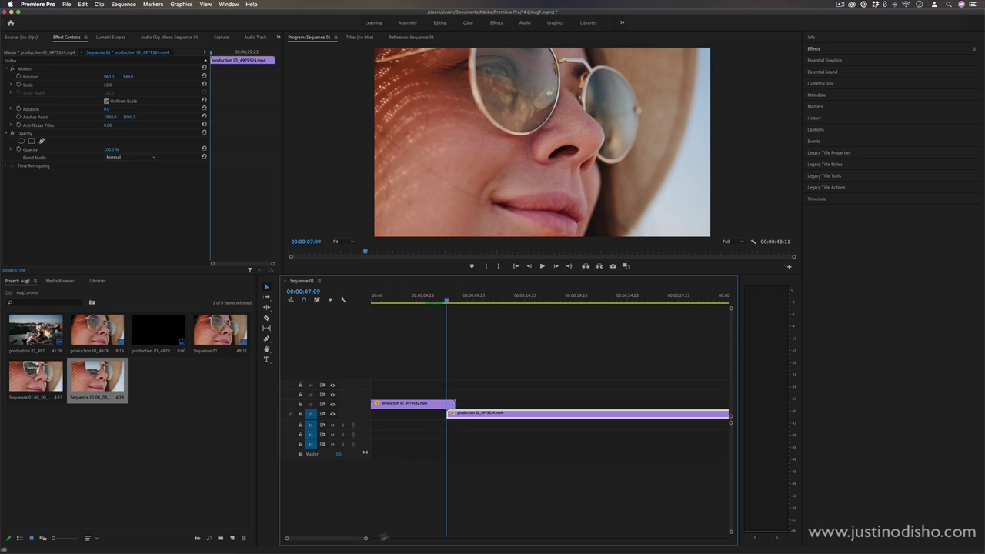
pyautogui.moveTo(362, 538); pyautogui.dragTo(337, 538)
pyautogui.moveTo(555, 412); pyautogui.dragTo(544, 416)
# - Split the upper clip at 00:00:07:02, where the lower clip begins, and select its short trailing piece
pyautogui.click(530, 405)
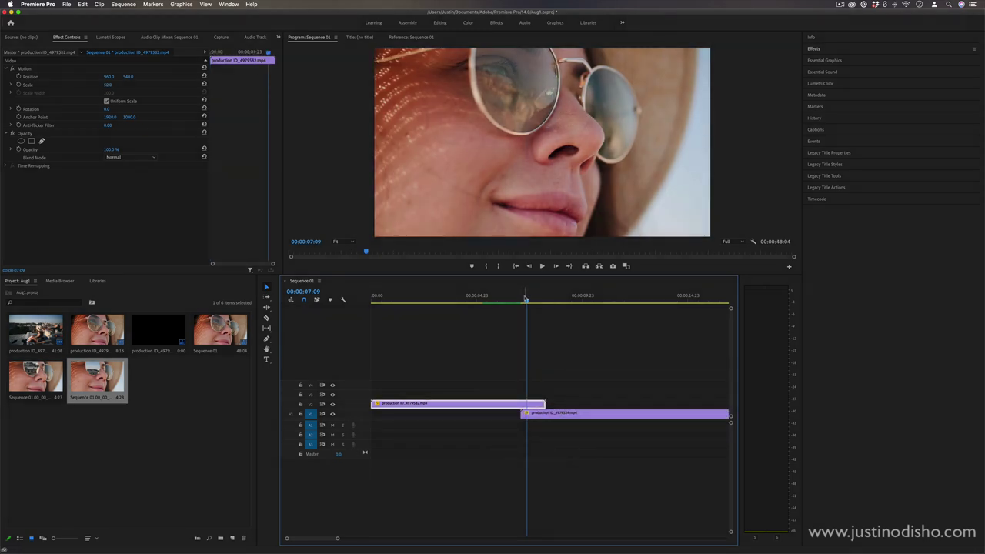
pyautogui.moveTo(526, 299); pyautogui.dragTo(519, 300)
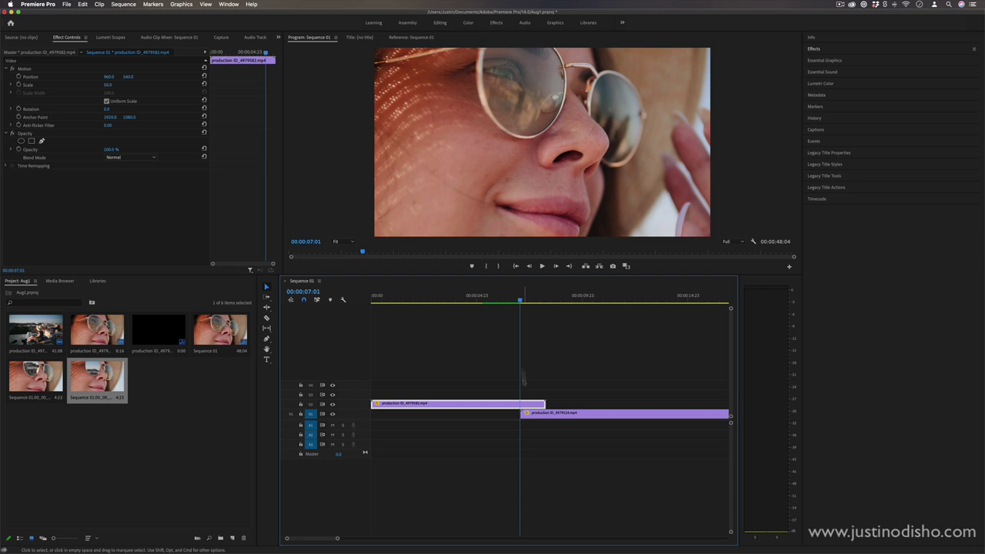
pyautogui.click(522, 301)
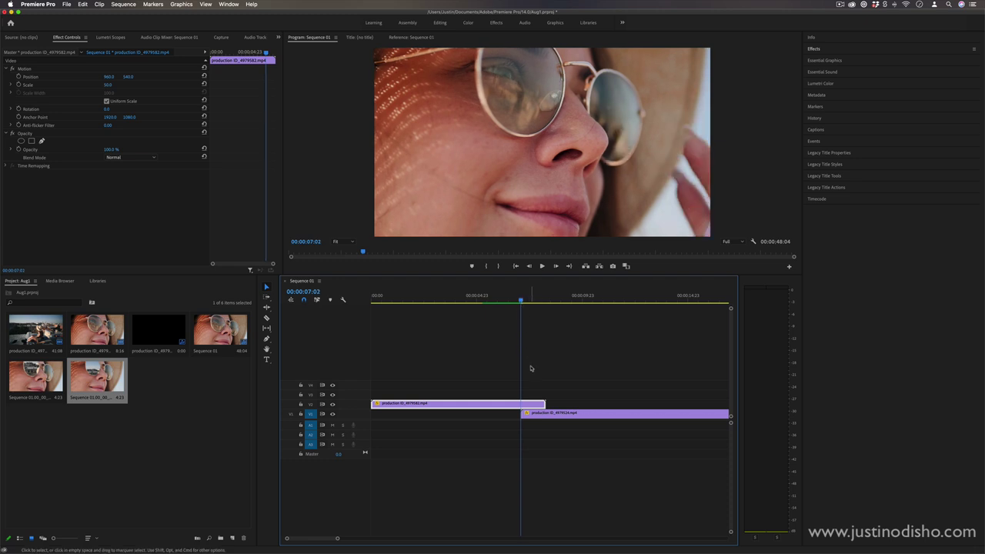
pyautogui.press('Up')
pyautogui.press('Down')
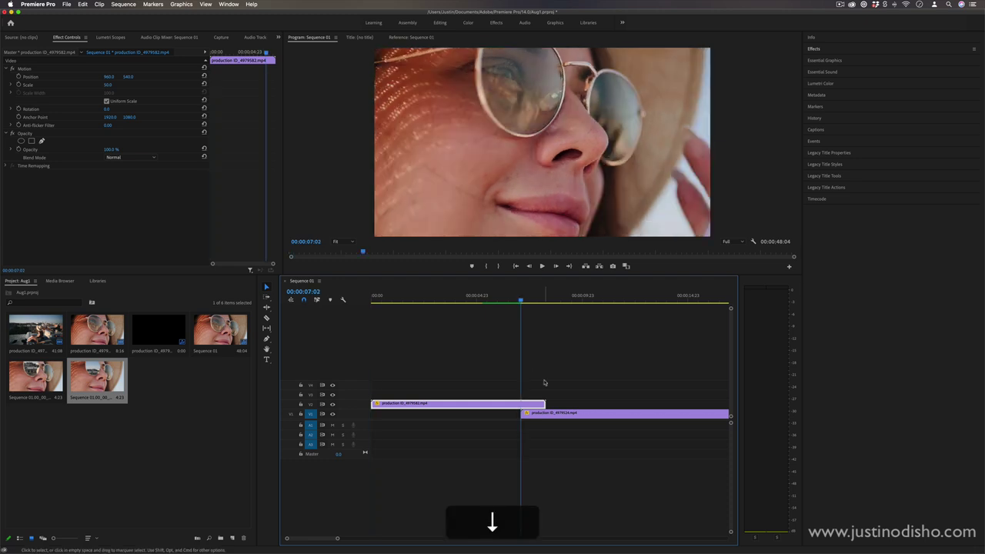
pyautogui.click(310, 415)
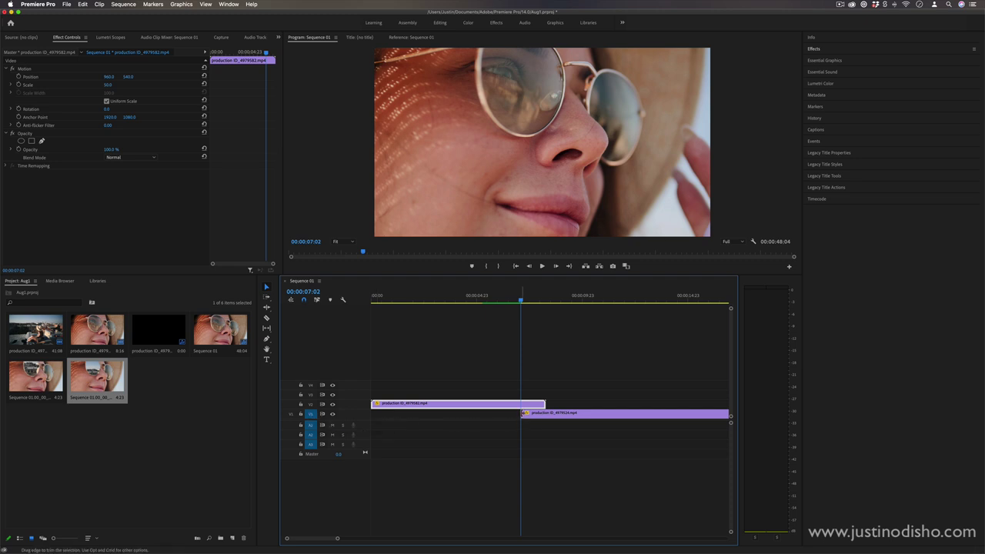
pyautogui.press('c')
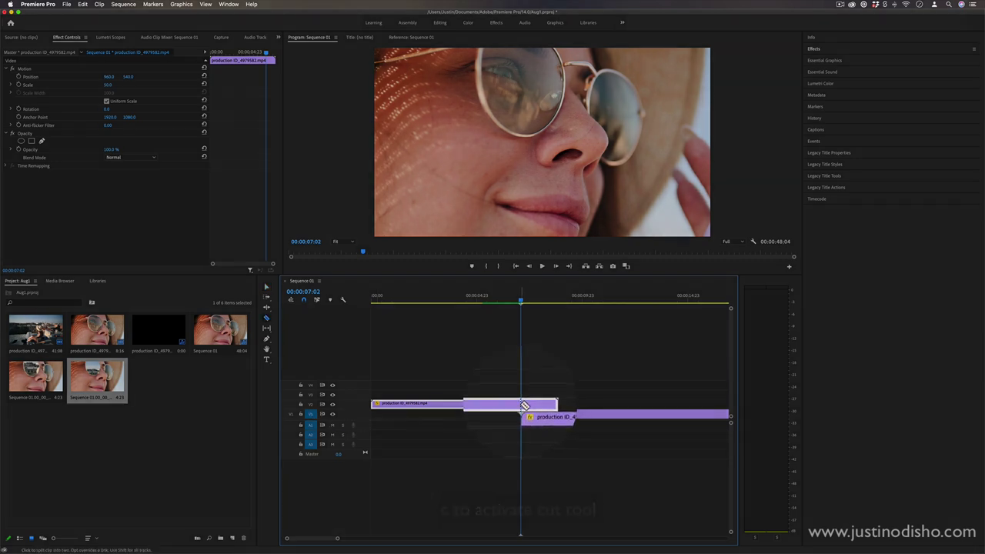
pyautogui.click(522, 404)
pyautogui.press('v')
pyautogui.click(537, 407)
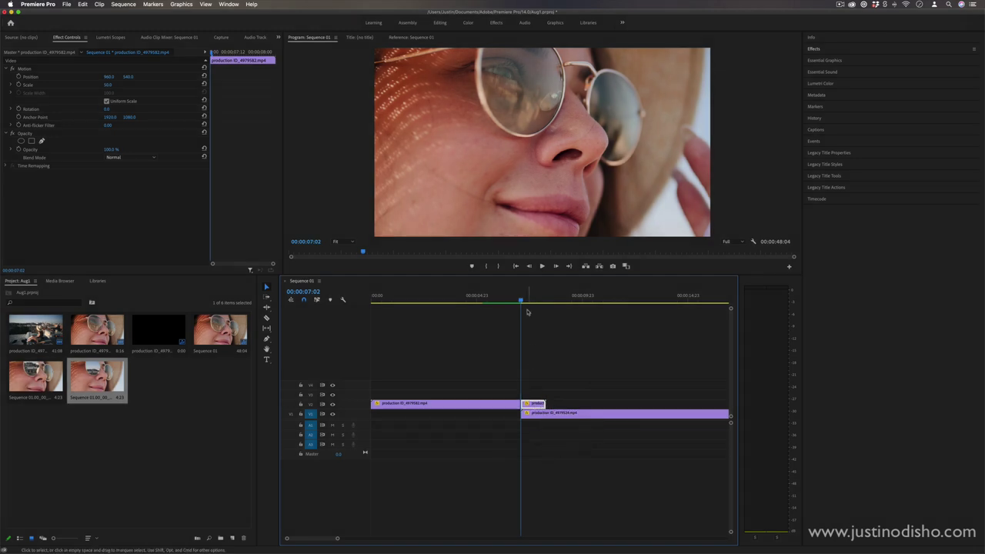
pyautogui.moveTo(528, 299); pyautogui.dragTo(520, 302)
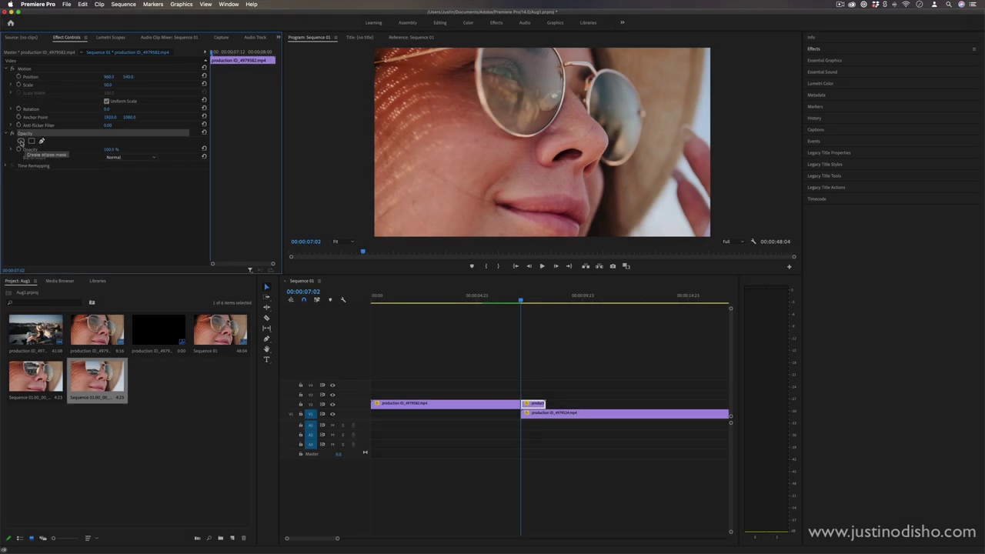
# - Add an inverted ellipse opacity mask to the trailing piece and position it over the near sunglasses lens
pyautogui.click(21, 141)
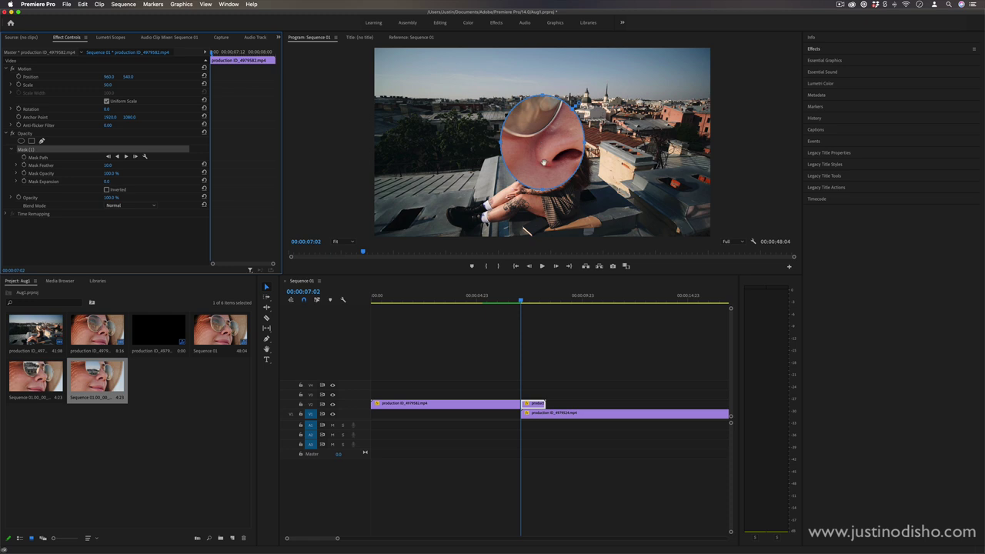
pyautogui.moveTo(549, 163); pyautogui.dragTo(522, 90)
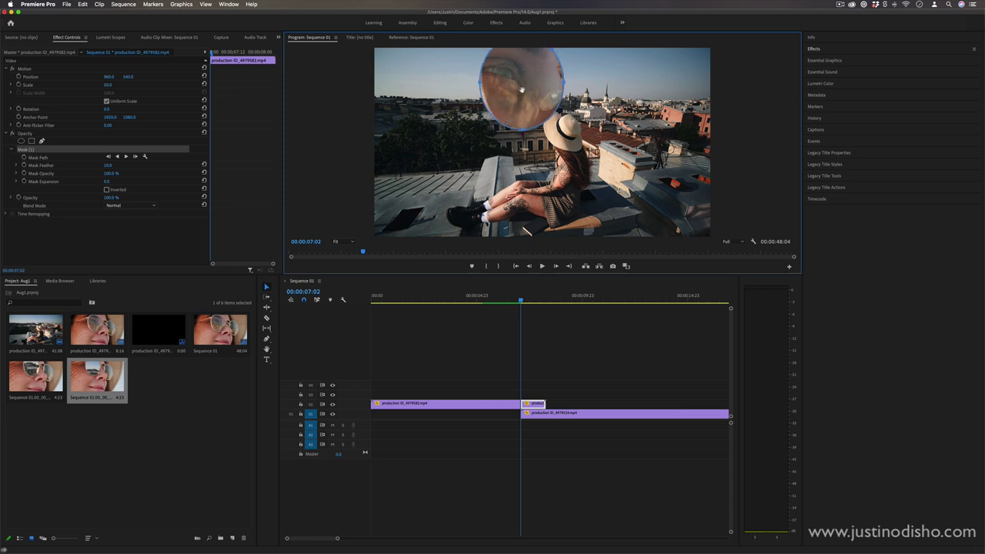
pyautogui.click(107, 189)
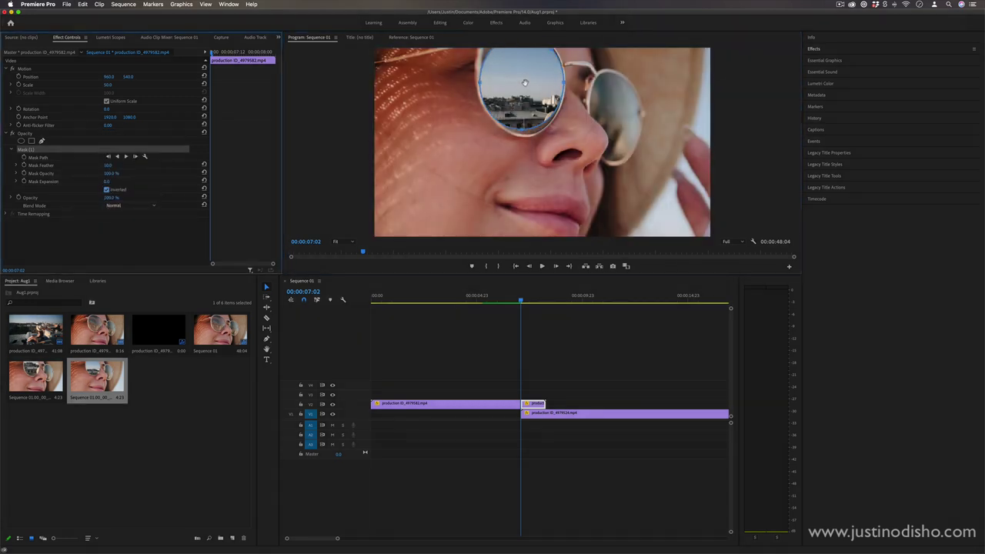
pyautogui.moveTo(525, 81); pyautogui.dragTo(525, 81)
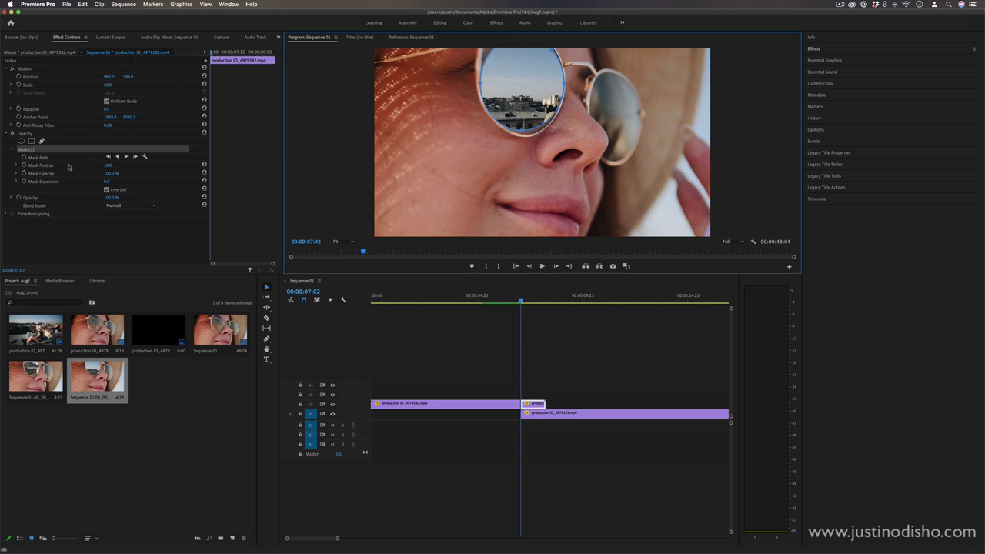
# - Turn on Mask Path keyframing at 00:00:07:02 and reshape the ellipse to fit the outline of the lens
pyautogui.click(24, 158)
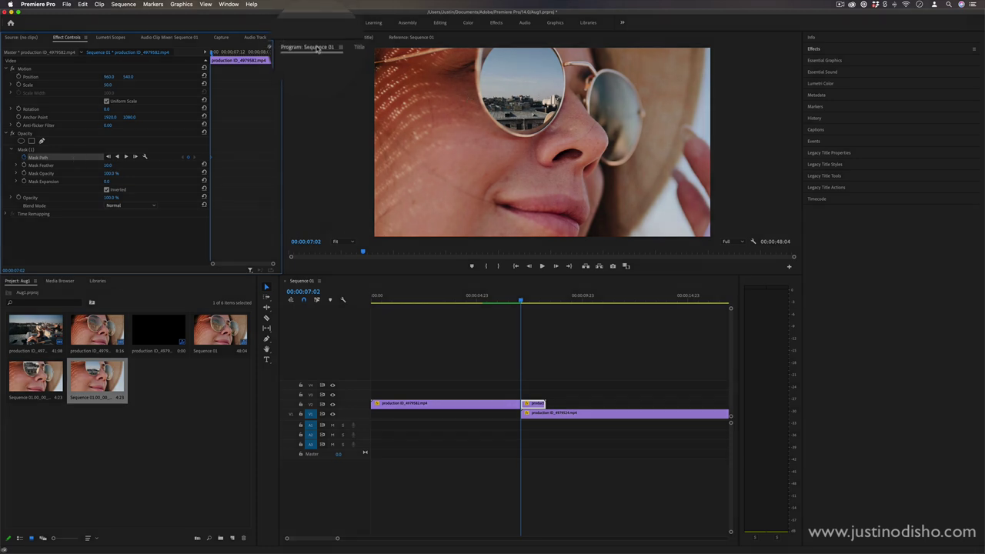
pyautogui.click(527, 76)
pyautogui.click(33, 149)
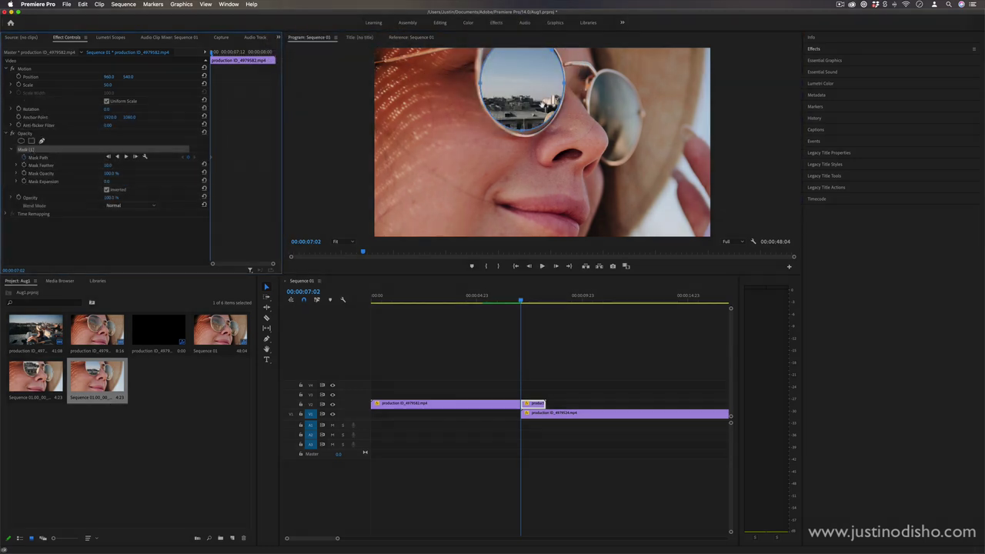
pyautogui.moveTo(563, 83); pyautogui.dragTo(565, 84)
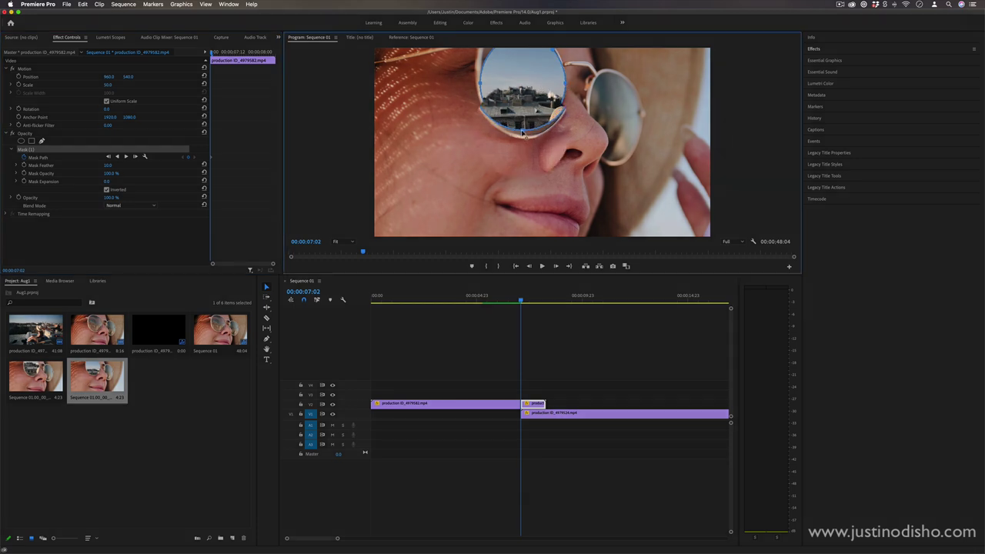
pyautogui.moveTo(522, 130); pyautogui.dragTo(523, 136)
pyautogui.moveTo(483, 90); pyautogui.dragTo(537, 93)
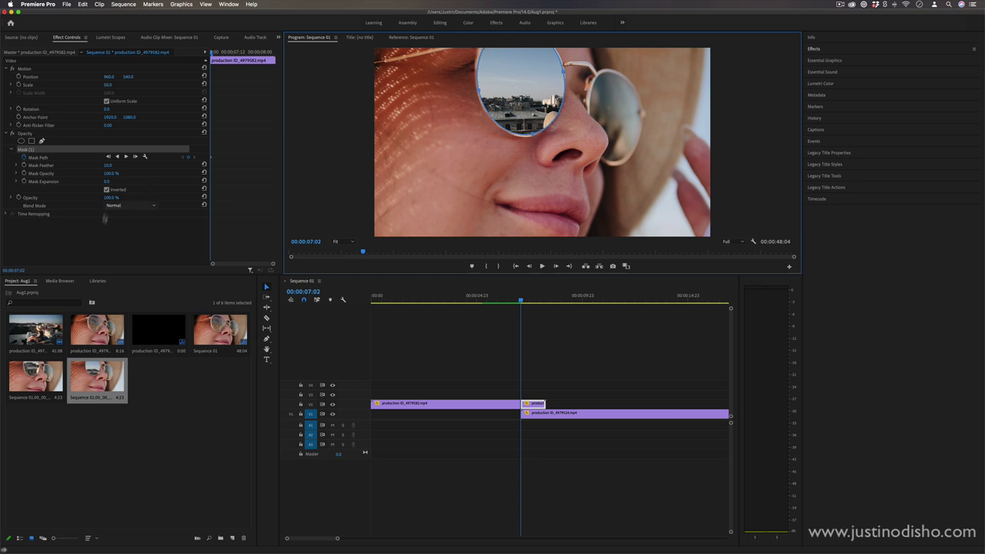
# - Set the lens mask's feather to 48
pyautogui.click(103, 242)
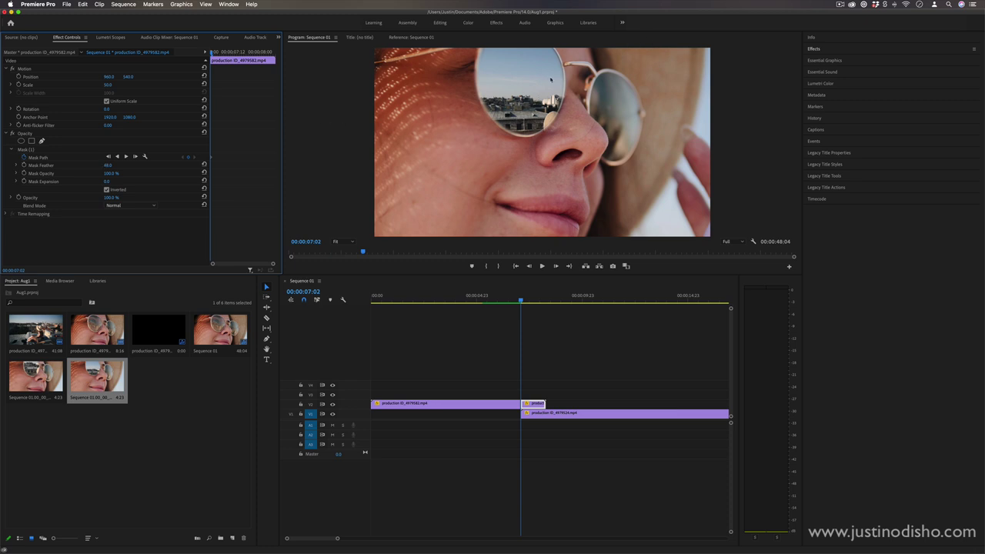
pyautogui.click(26, 149)
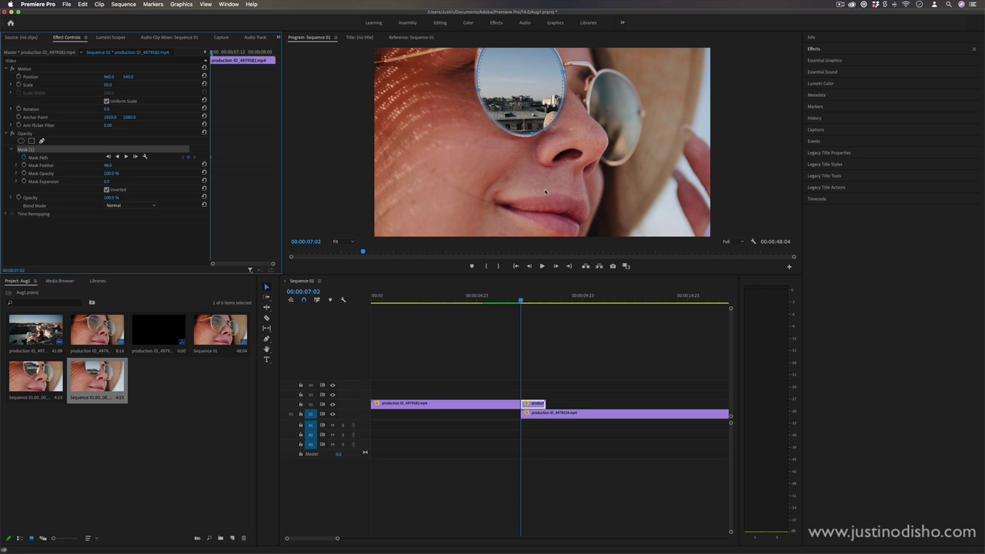
pyautogui.click(502, 406)
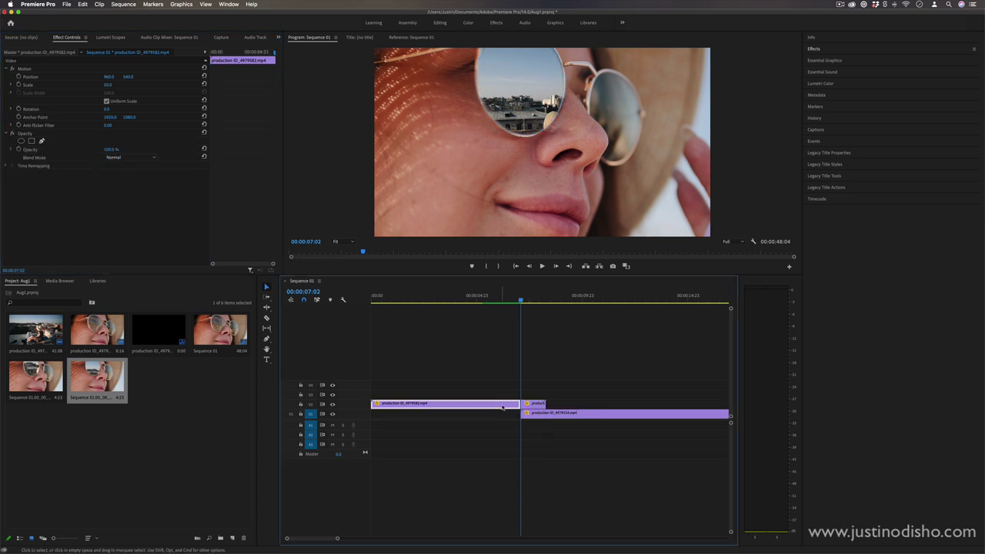
pyautogui.rightClick(507, 405)
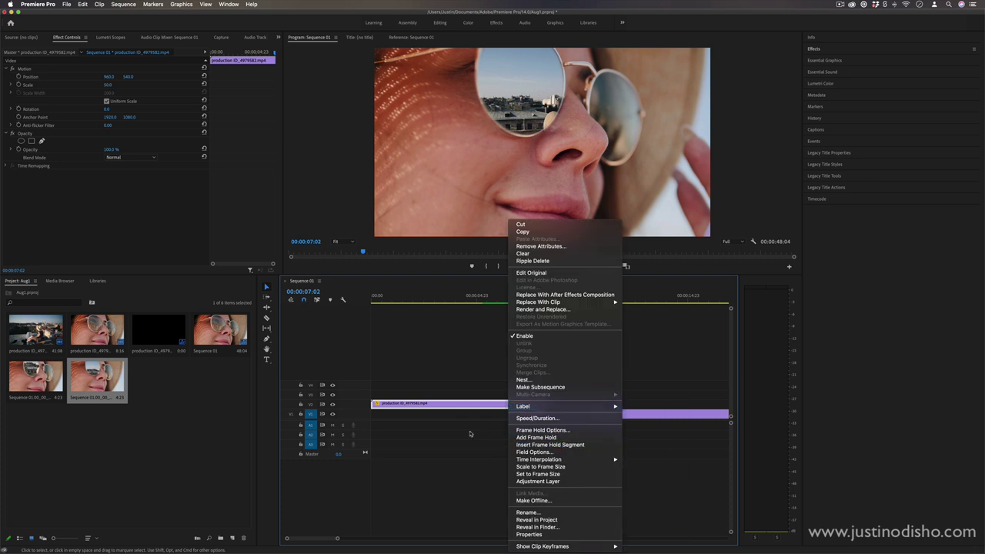
pyautogui.click(561, 446)
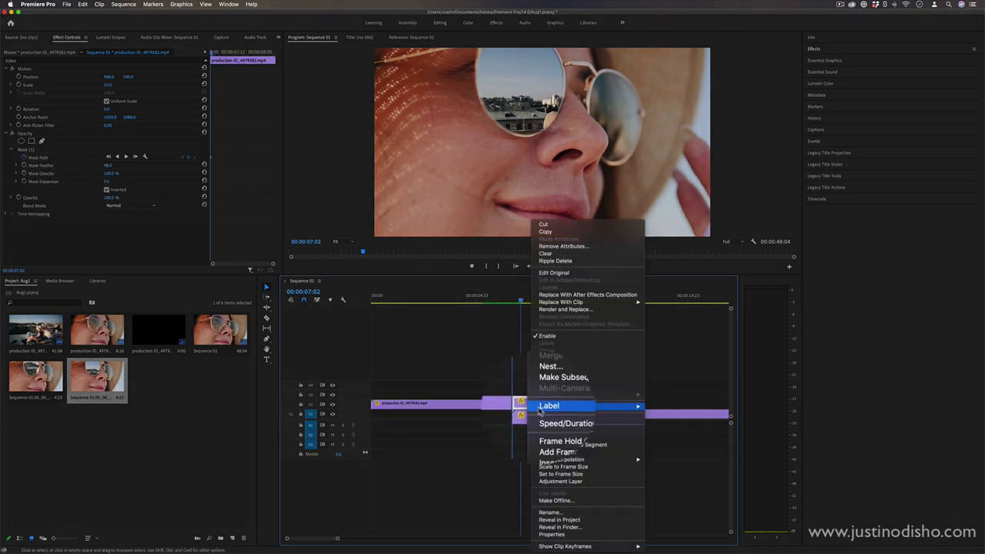
pyautogui.click(557, 438)
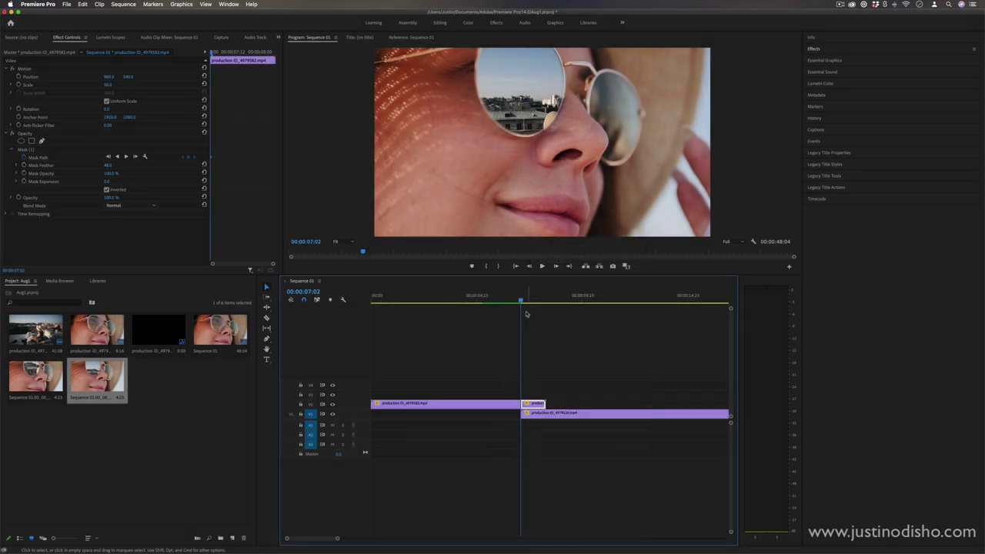
# - Move the mask back onto the near lens at 00:00:07:10 and 00:00:07:14, adding Mask Path keyframes
pyautogui.moveTo(521, 300)
pyautogui.mouseDown()
pyautogui.moveTo(538, 307)
pyautogui.moveTo(527, 301)
pyautogui.mouseUp()
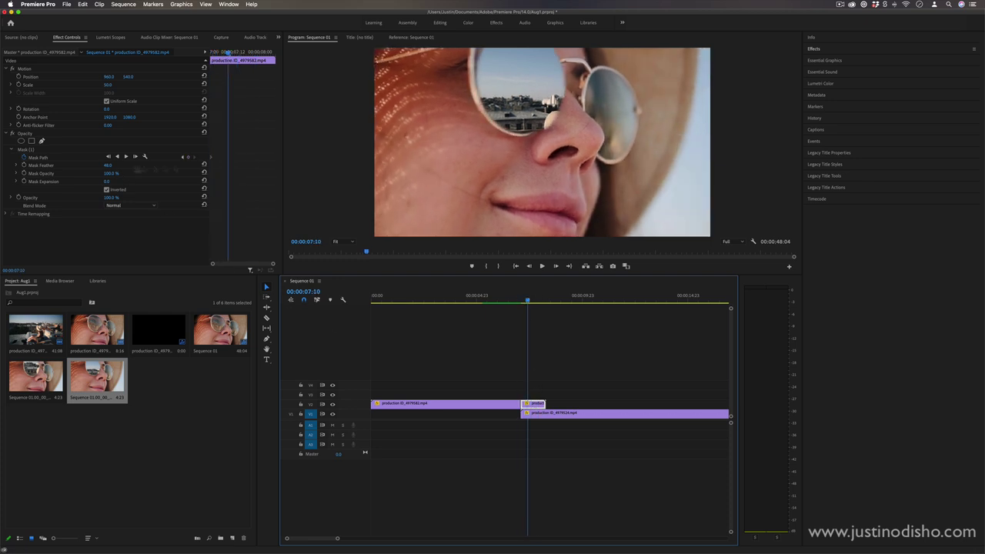
pyautogui.click(37, 149)
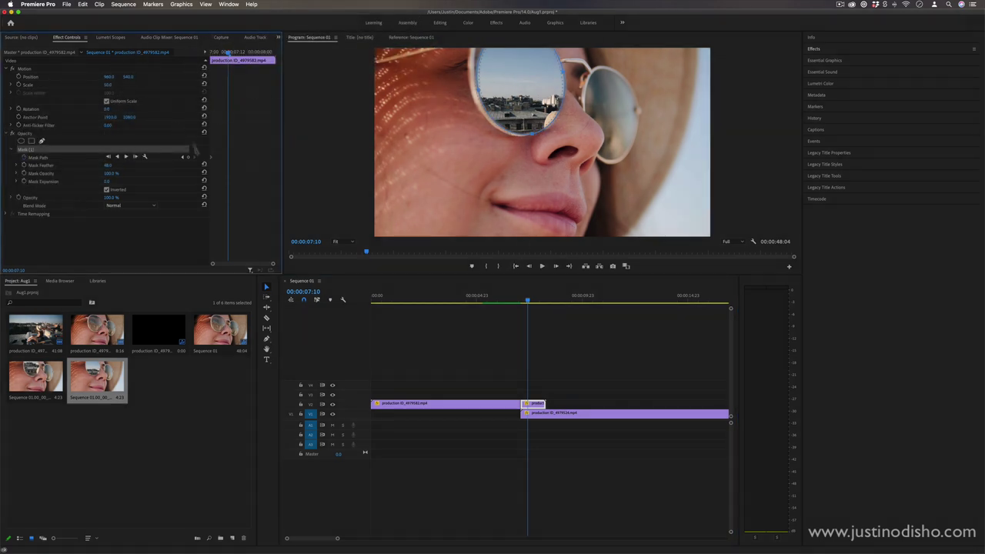
pyautogui.moveTo(523, 84); pyautogui.dragTo(515, 80)
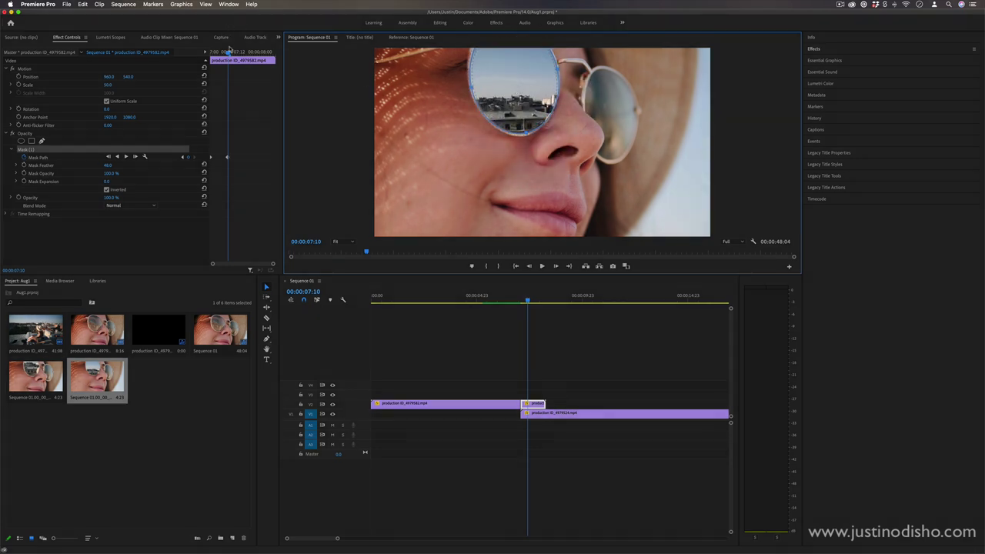
pyautogui.moveTo(229, 51); pyautogui.dragTo(237, 52)
pyautogui.moveTo(510, 83); pyautogui.dragTo(507, 86)
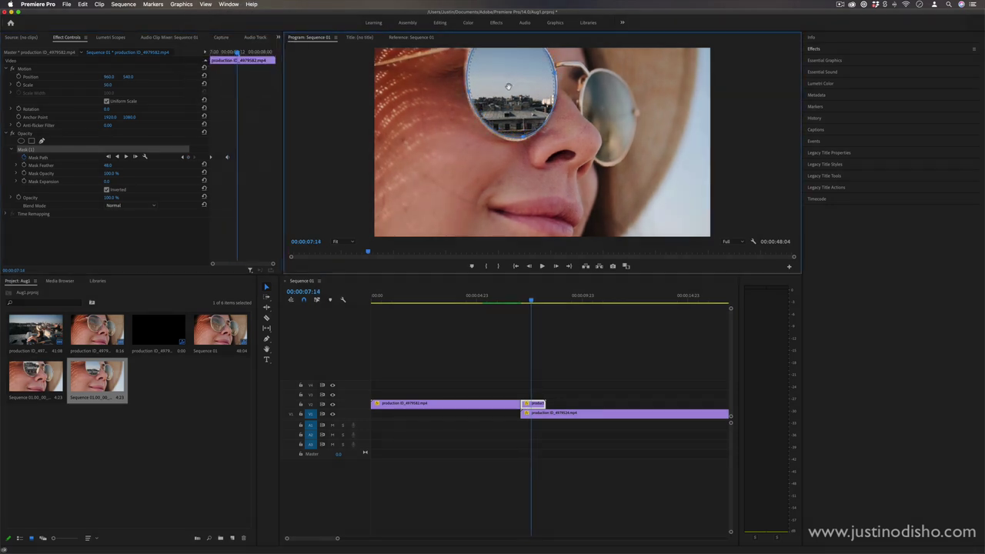
# - Realign the mask with the near lens at 00:00:07:18 and 00:00:07:23 to keyframe its path
pyautogui.moveTo(236, 52); pyautogui.dragTo(245, 52)
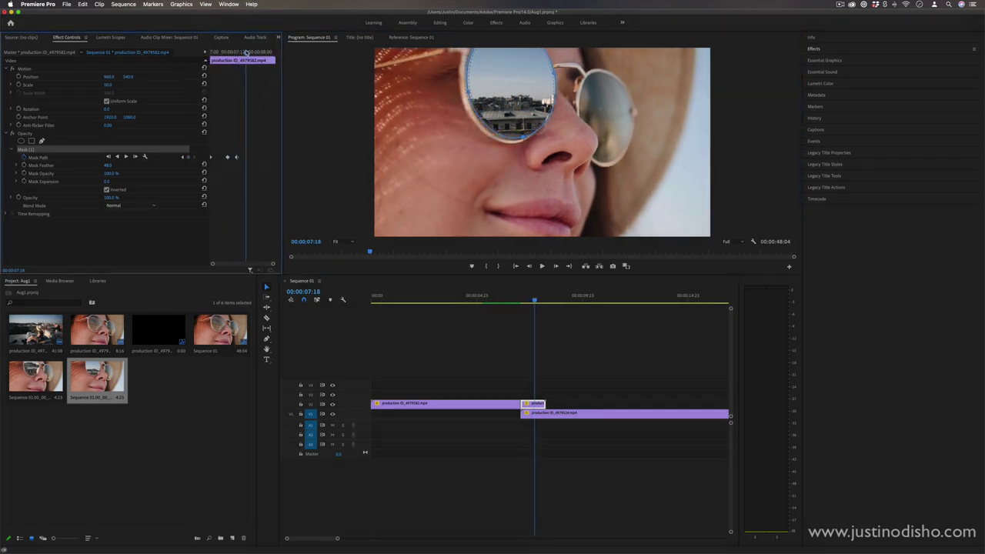
pyautogui.moveTo(499, 90); pyautogui.dragTo(494, 91)
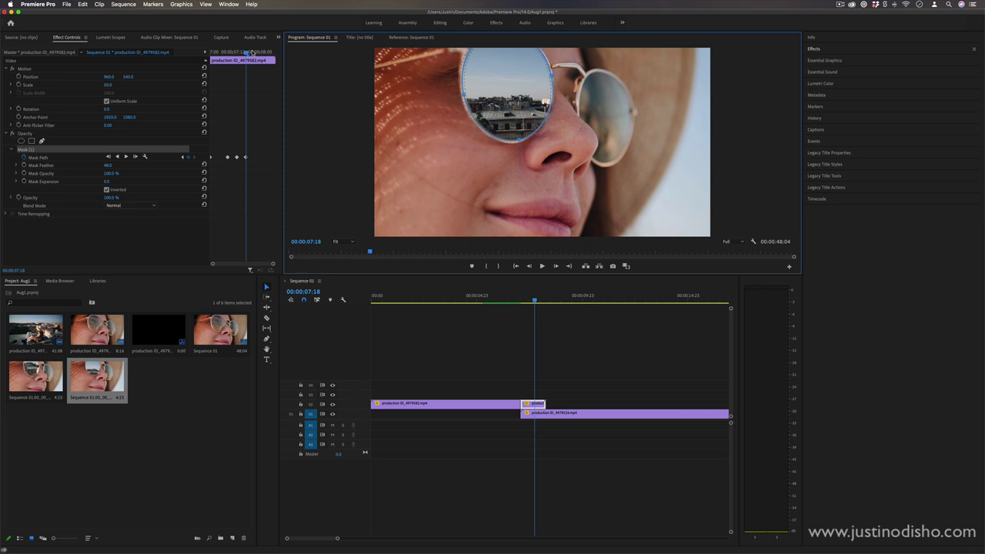
pyautogui.moveTo(250, 53); pyautogui.dragTo(259, 52)
pyautogui.moveTo(511, 89); pyautogui.dragTo(499, 85)
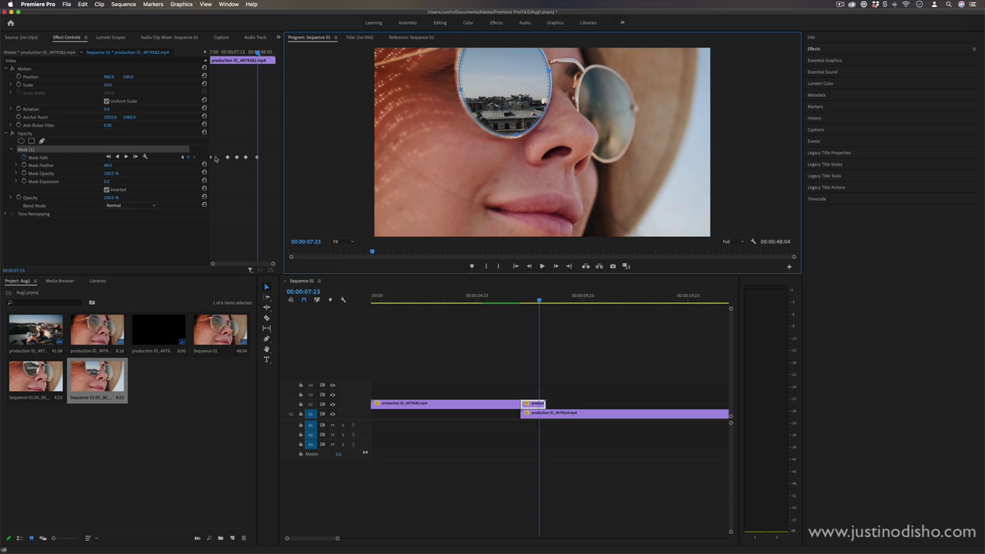
# - Keyframe the mask onto the near lens at 00:00:08:03 and at the piece's last frame, 00:00:08:06
pyautogui.click(267, 52)
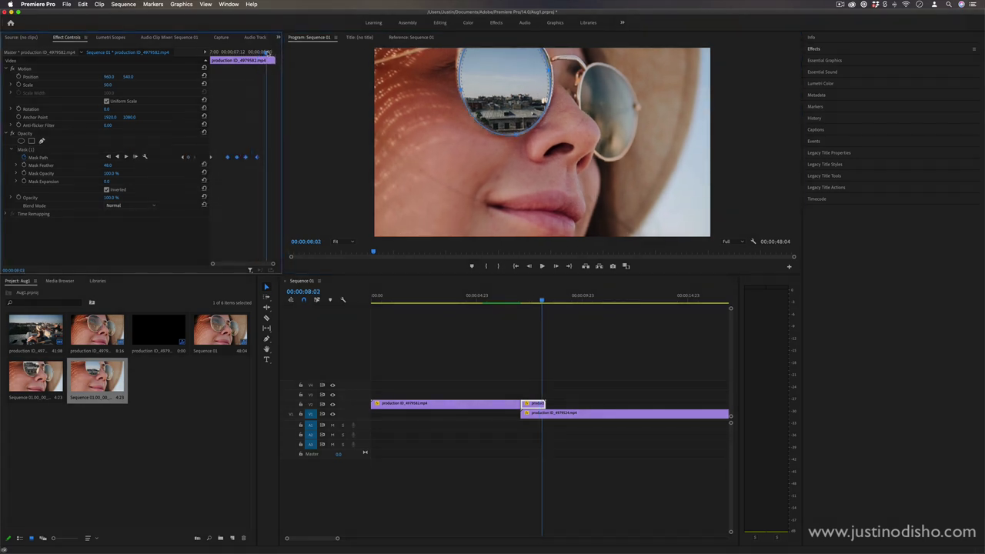
pyautogui.press('Right')
pyautogui.click(504, 87)
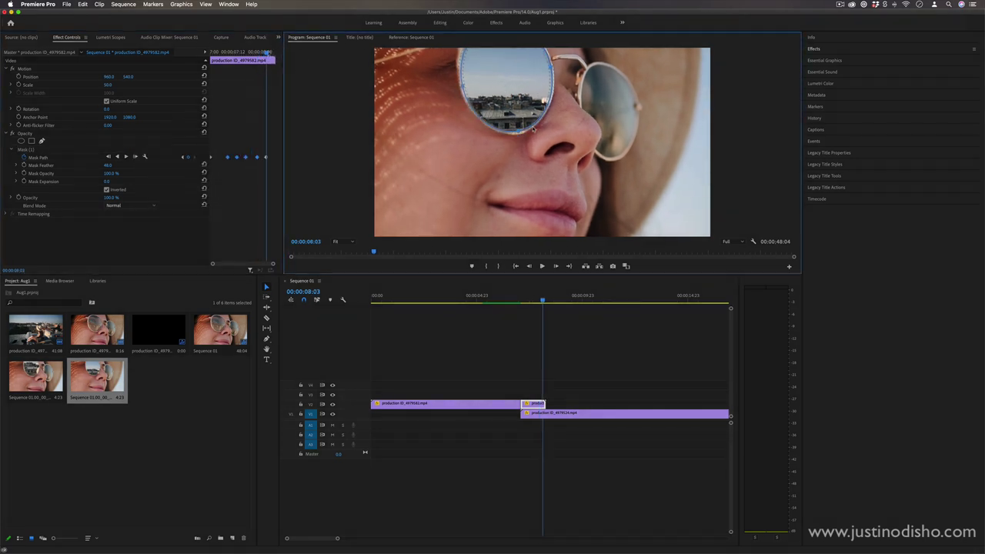
pyautogui.moveTo(267, 53); pyautogui.dragTo(275, 53)
pyautogui.press('Left')
pyautogui.click(556, 69)
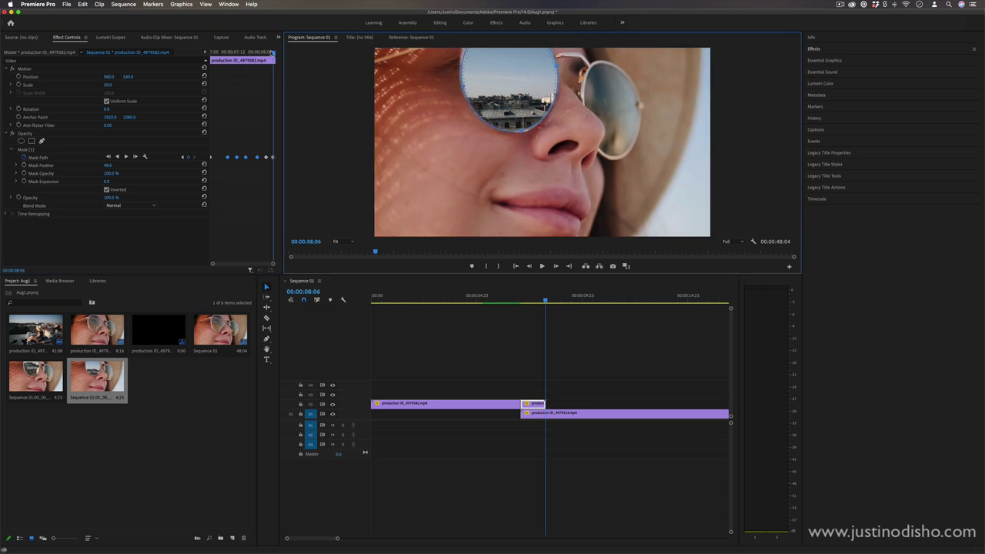
# - Play back and scrub through the masked piece to check how the mask follows the lens
pyautogui.moveTo(272, 53); pyautogui.dragTo(129, 64)
pyautogui.press('space')
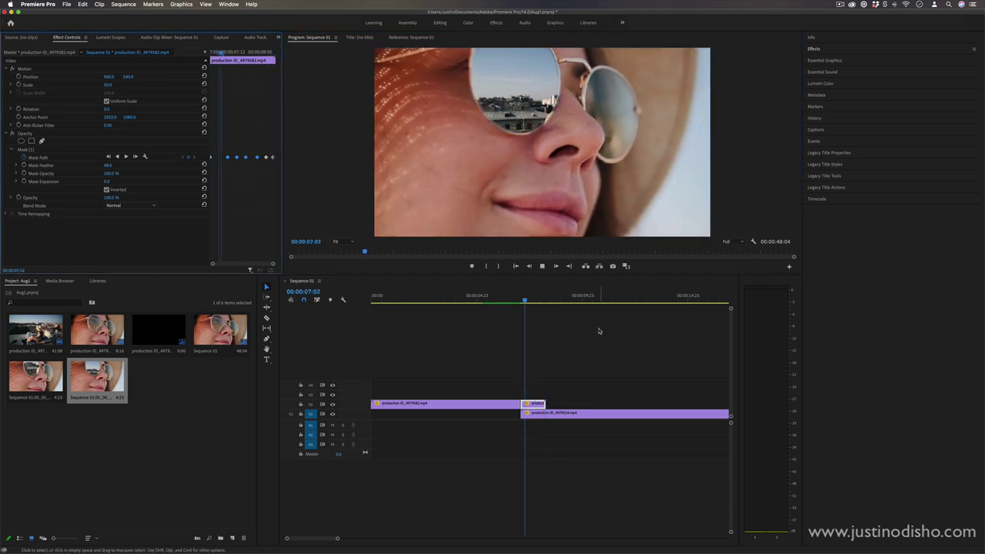
pyautogui.press('space')
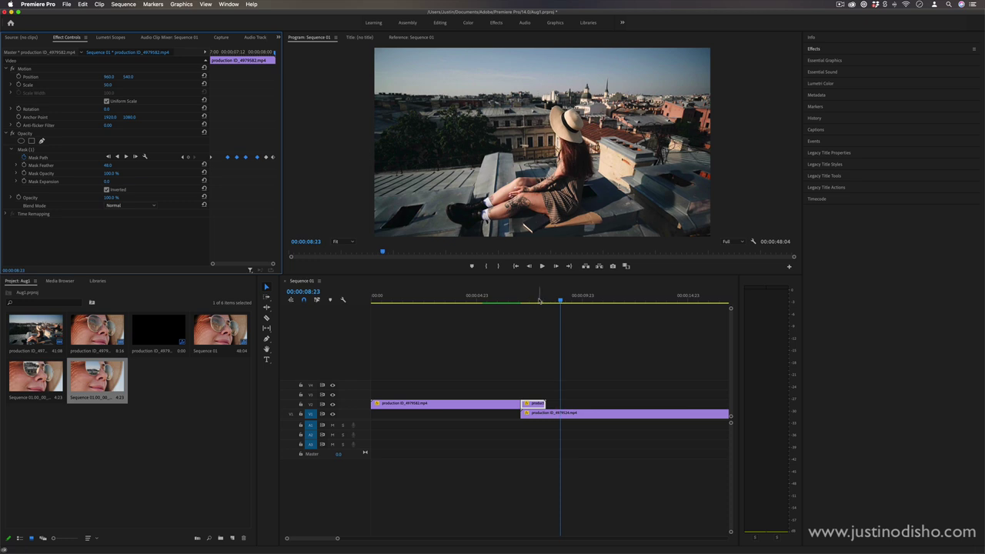
pyautogui.moveTo(539, 300); pyautogui.dragTo(529, 319)
pyautogui.click(583, 346)
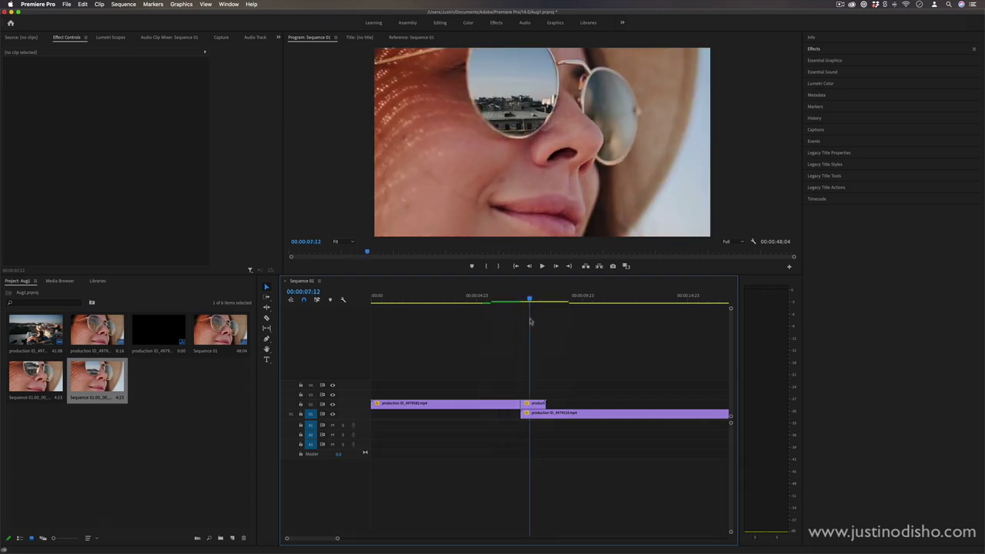
# - Apply the default cross dissolve at the cut between the upper clip's two pieces and shorten it to 6 frames, starting at the cut
pyautogui.rightClick(520, 403)
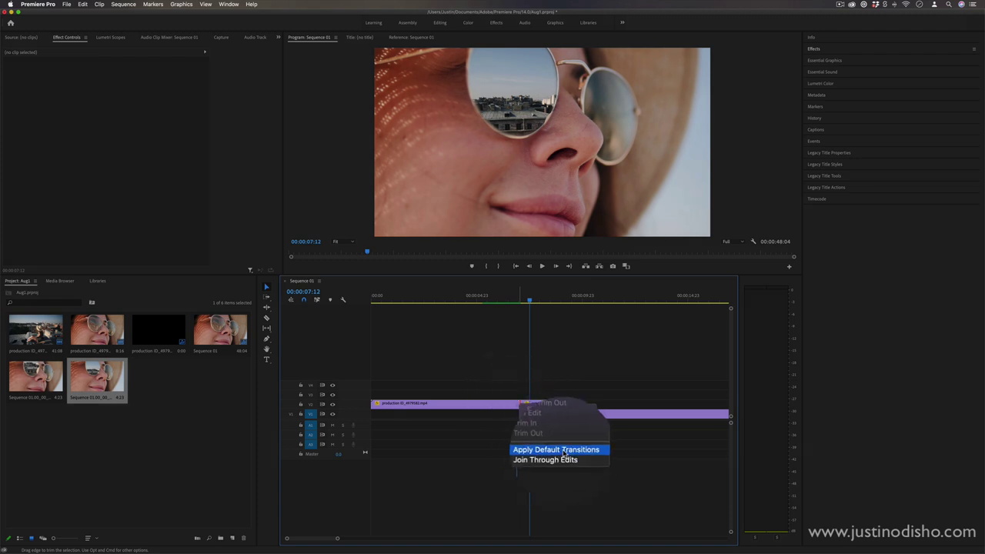
pyautogui.click(556, 448)
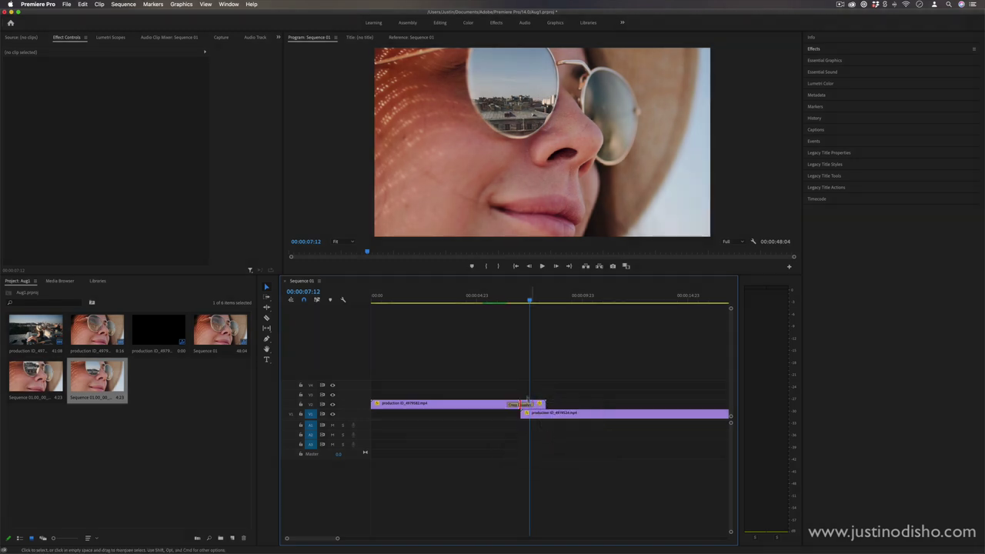
pyautogui.moveTo(518, 297); pyautogui.dragTo(513, 300)
pyautogui.click(521, 405)
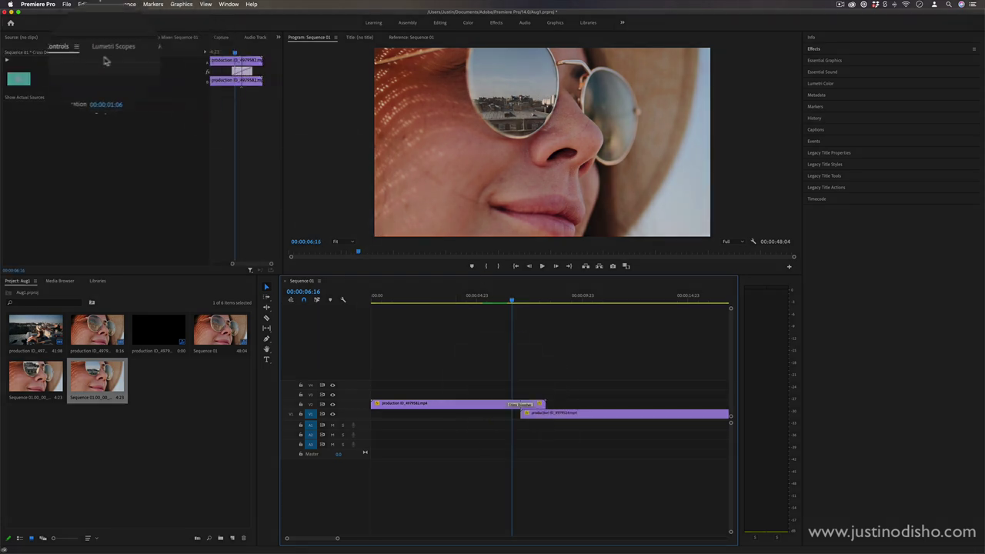
pyautogui.moveTo(241, 71); pyautogui.dragTo(247, 71)
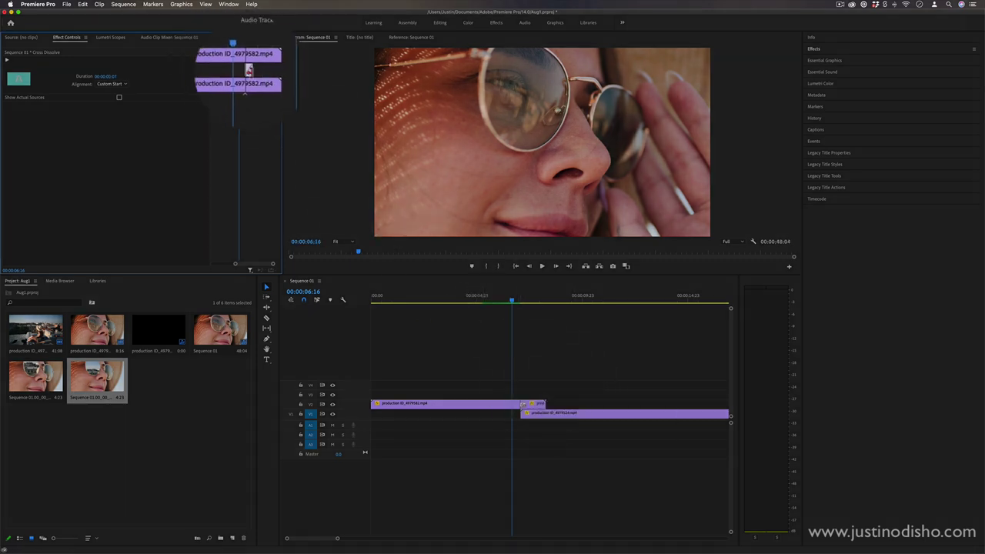
pyautogui.moveTo(250, 70); pyautogui.dragTo(251, 71)
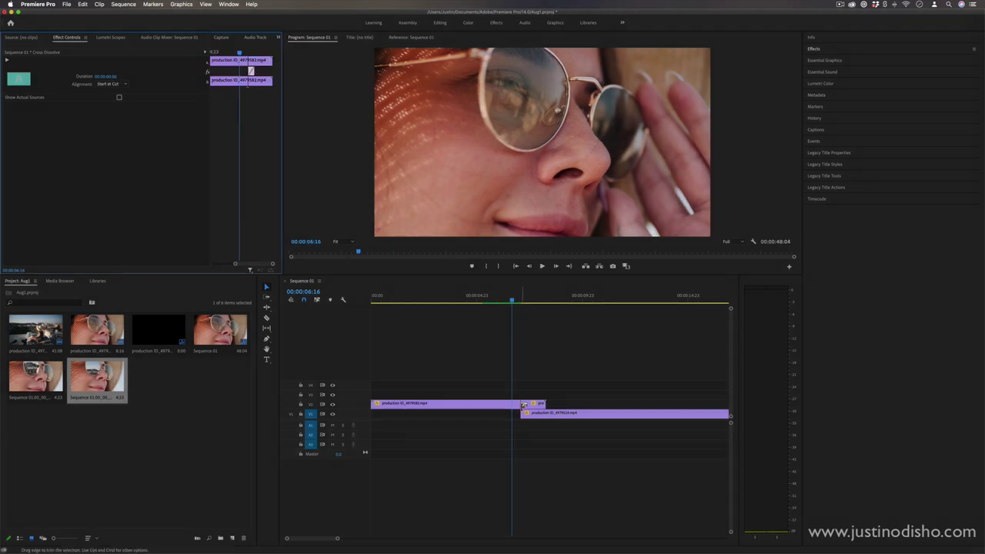
pyautogui.click(518, 425)
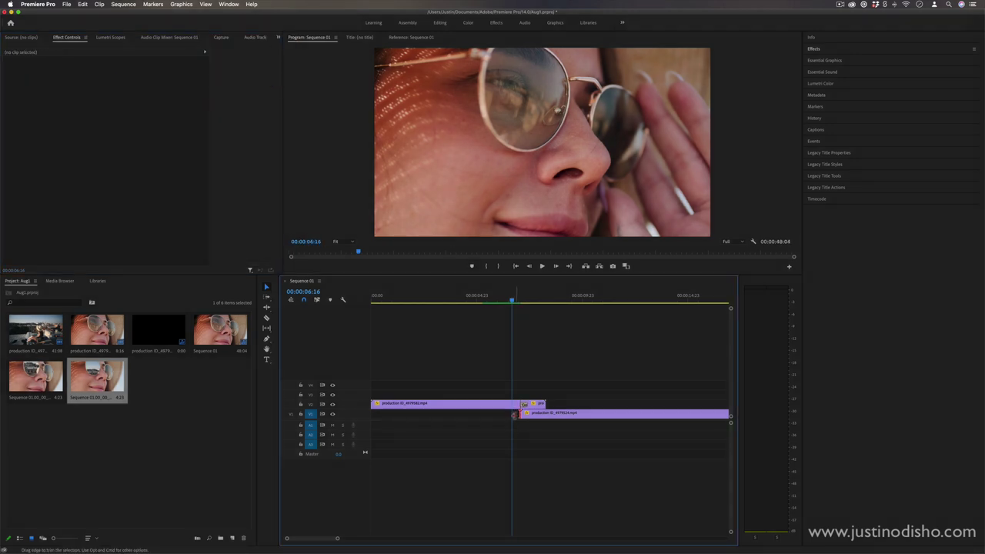
# - Move the trailing masked piece's anchor point to the centre of the near lens, about 1623.1, 413.5, at 00:00:07:10
pyautogui.click(529, 413)
pyautogui.moveTo(512, 299); pyautogui.dragTo(528, 306)
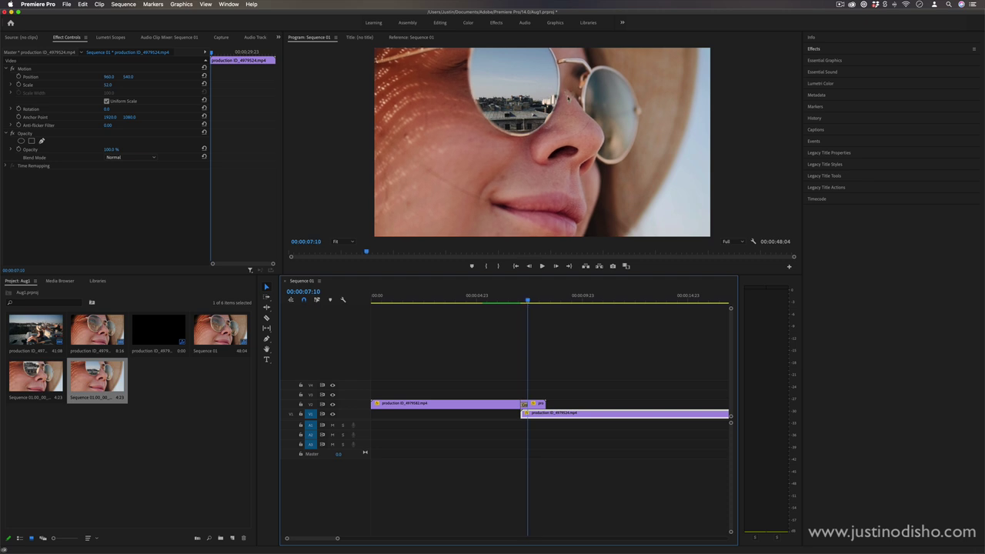
pyautogui.click(536, 404)
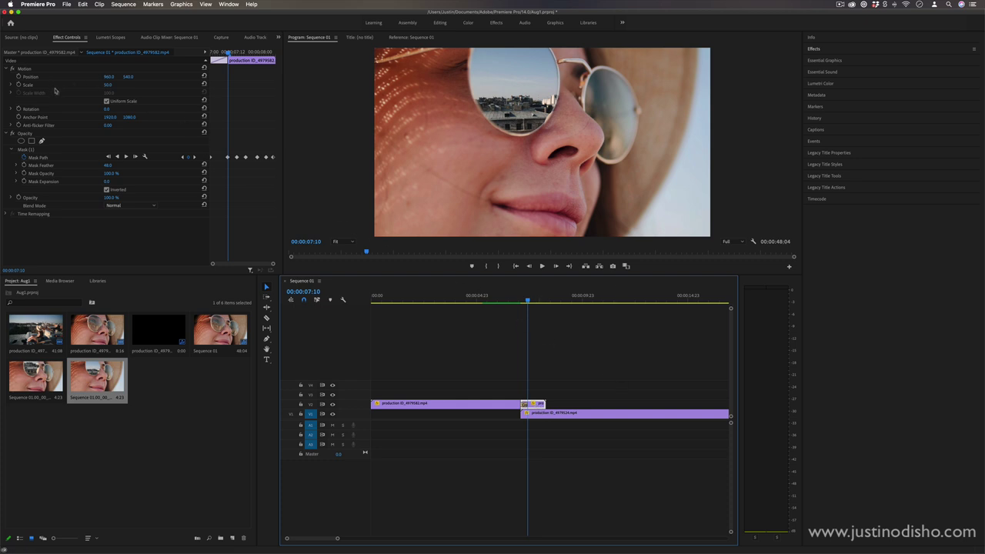
pyautogui.click(48, 119)
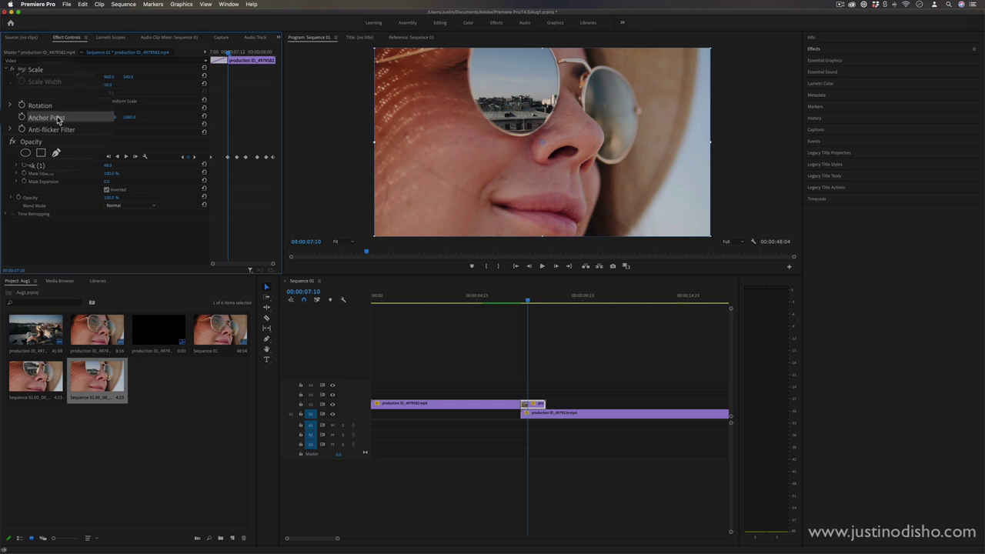
pyautogui.moveTo(110, 85)
pyautogui.mouseDown()
pyautogui.moveTo(223, 84)
pyautogui.moveTo(122, 85)
pyautogui.mouseUp()
pyautogui.press('super+z')
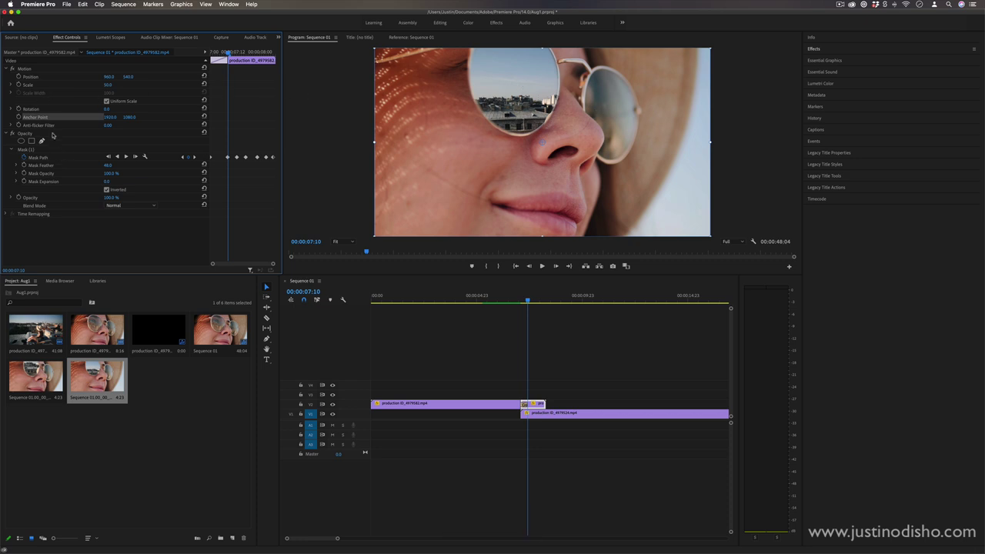
pyautogui.click(314, 38)
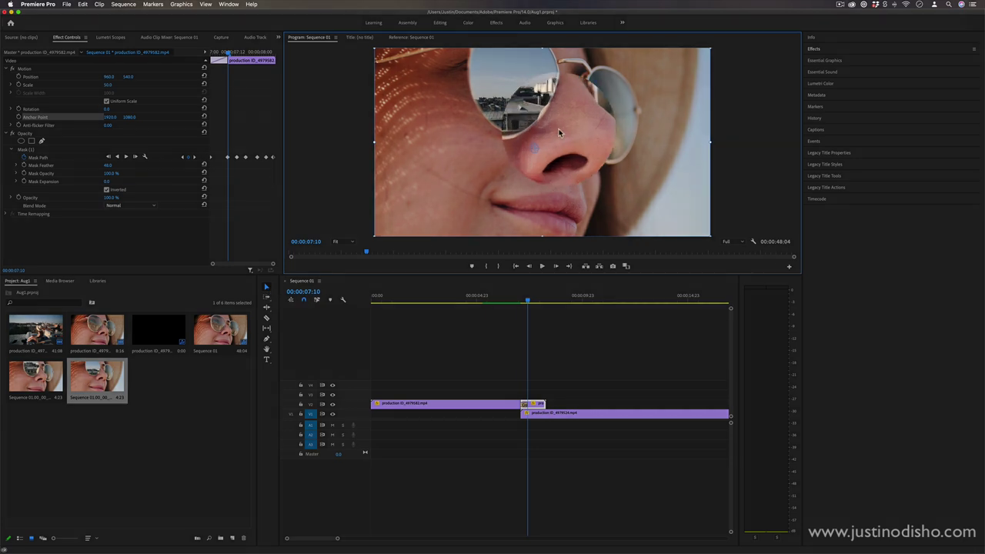
pyautogui.moveTo(559, 129); pyautogui.dragTo(516, 83)
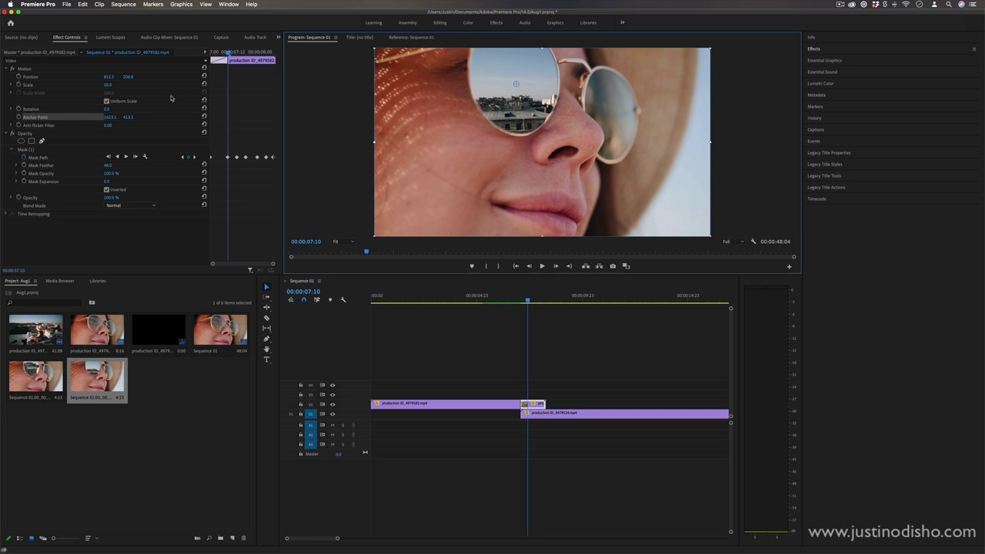
# - Keyframe the masked piece's Scale from 50 at 00:00:07:10 to 352, with the second keyframe at the piece's end
pyautogui.click(18, 85)
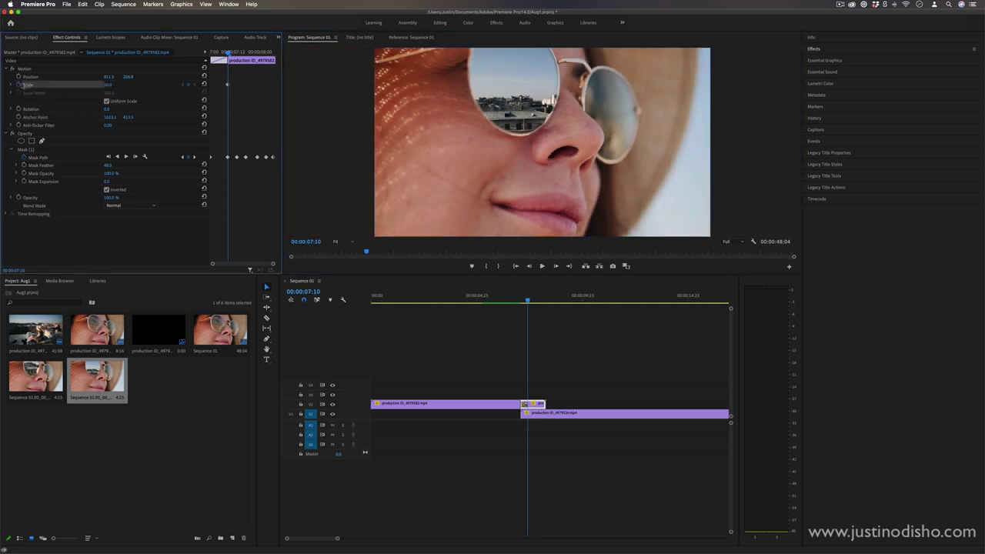
pyautogui.moveTo(232, 51); pyautogui.dragTo(267, 51)
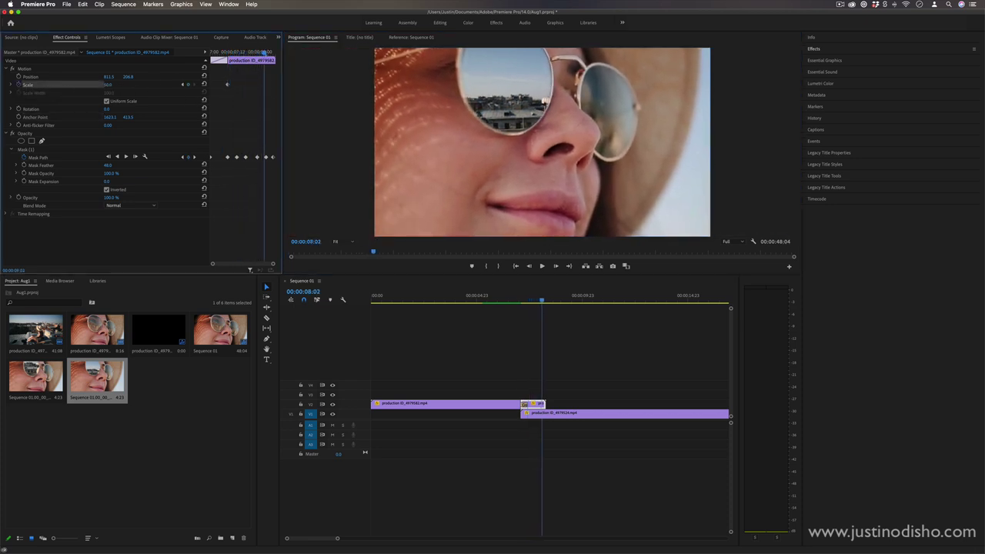
pyautogui.moveTo(108, 85); pyautogui.dragTo(213, 85)
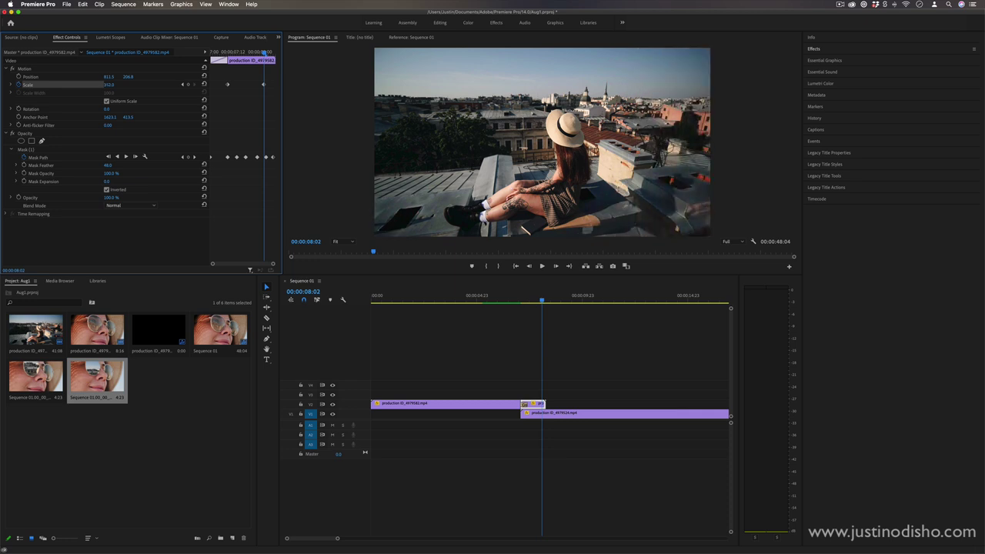
pyautogui.moveTo(264, 86); pyautogui.dragTo(292, 86)
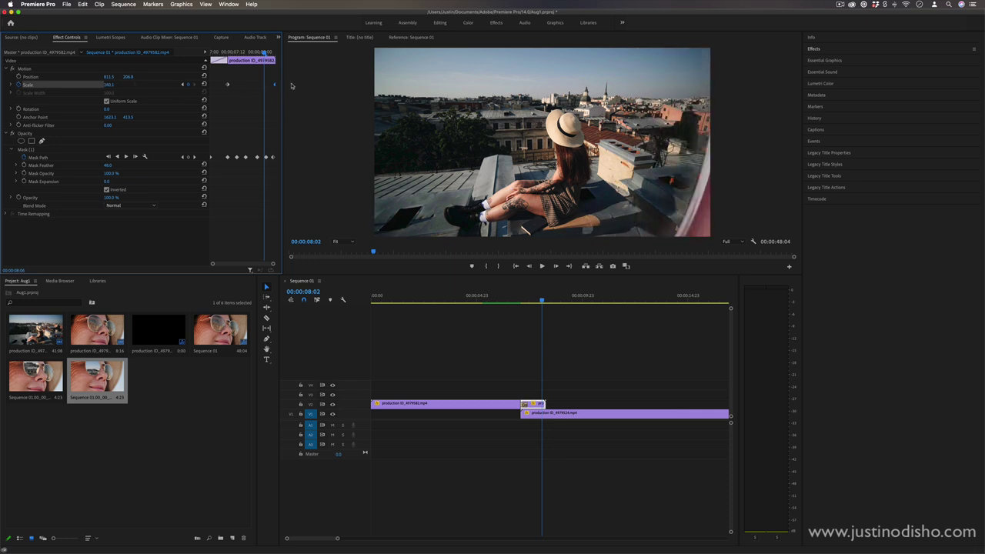
# - Apply Ease Out to the first Scale keyframe and return the playhead to 00:00:07:10
pyautogui.rightClick(227, 86)
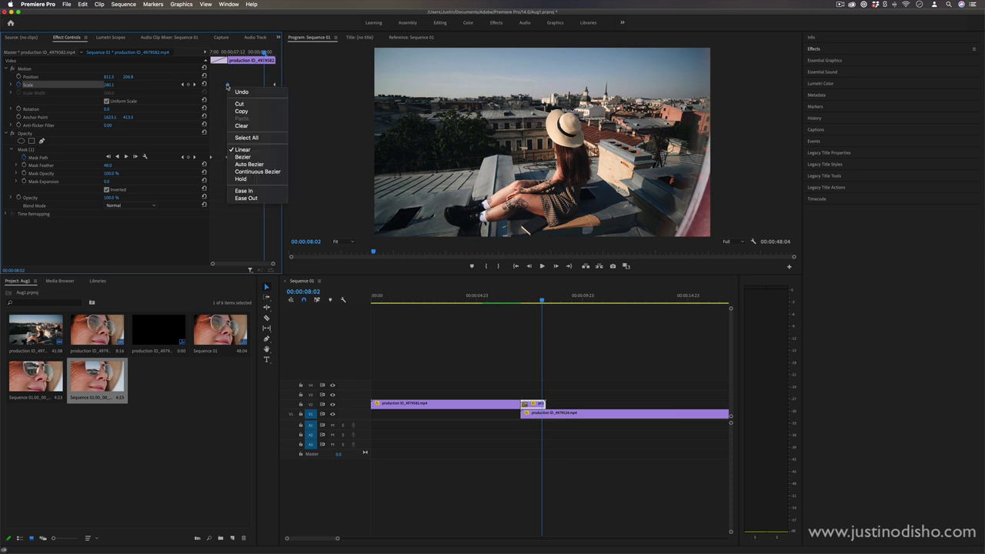
pyautogui.click(259, 202)
pyautogui.moveTo(226, 55)
pyautogui.mouseDown()
pyautogui.moveTo(269, 54)
pyautogui.moveTo(228, 59)
pyautogui.mouseUp()
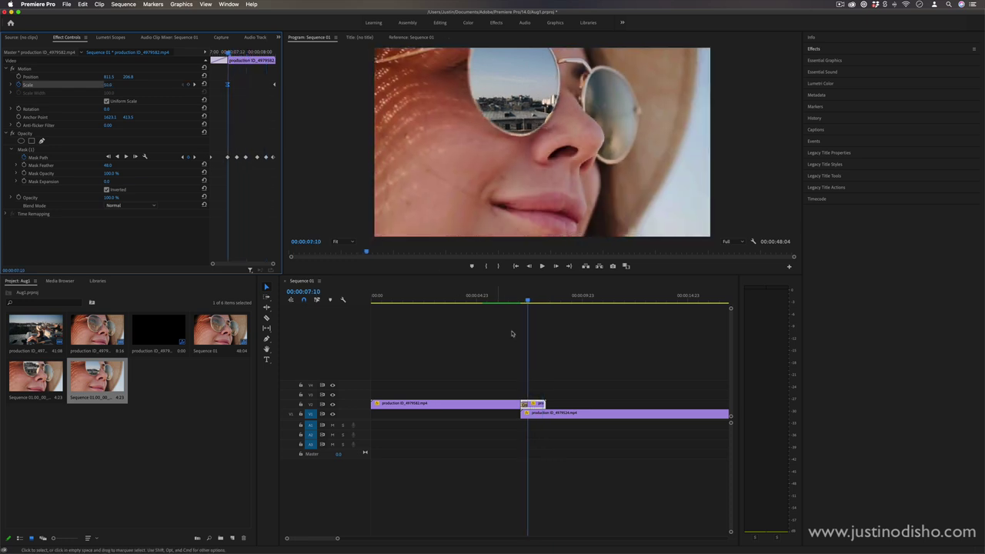
# - Mark an in point at 00:00:06:11 and an out point at 00:00:08:22, and render the sequence from in to out
pyautogui.moveTo(524, 301); pyautogui.dragTo(507, 303)
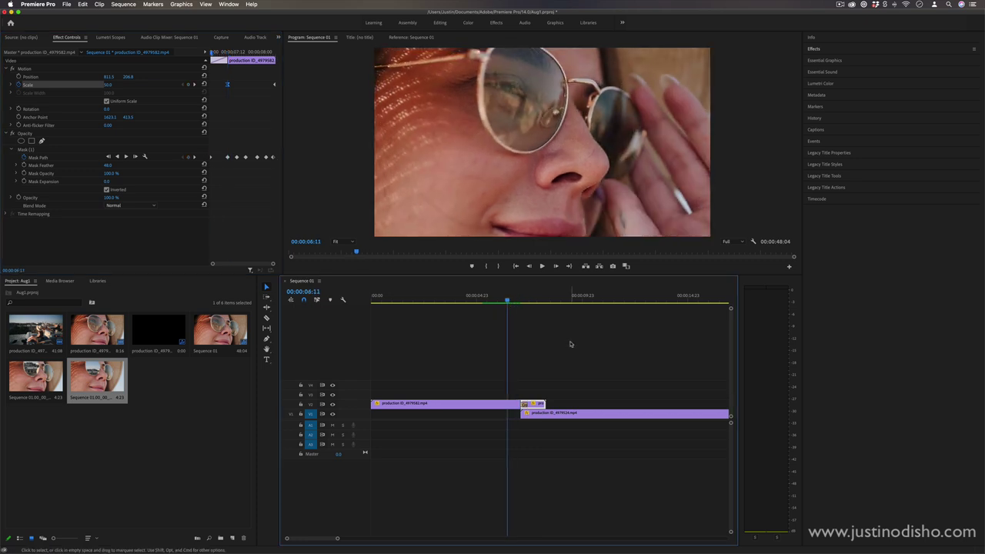
pyautogui.press('i')
pyautogui.moveTo(539, 297); pyautogui.dragTo(560, 297)
pyautogui.press('o')
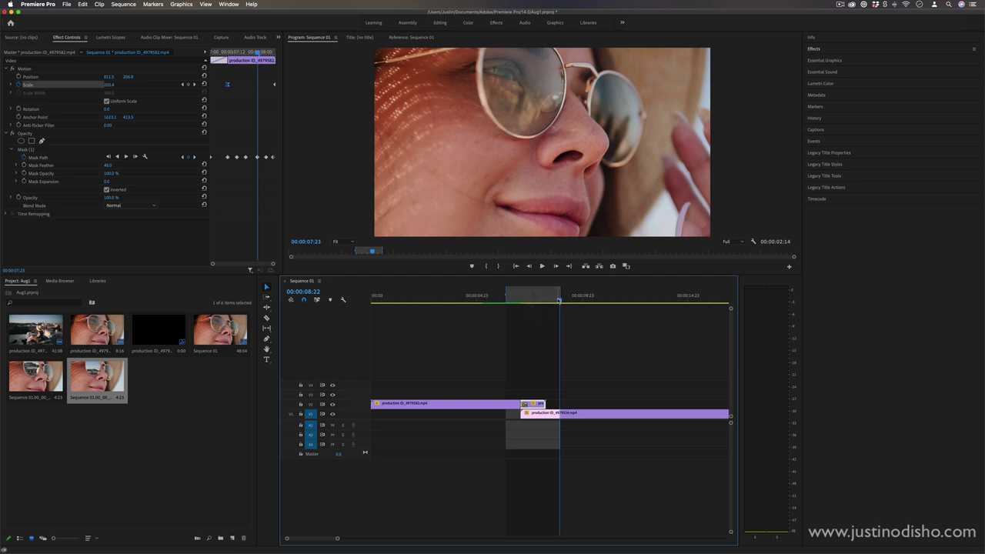
pyautogui.click(122, 4)
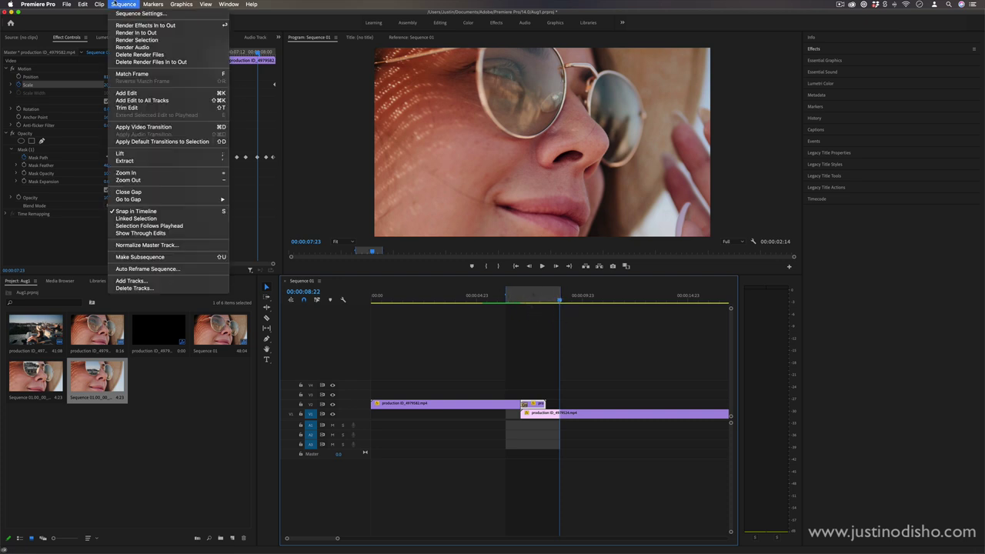
pyautogui.click(154, 33)
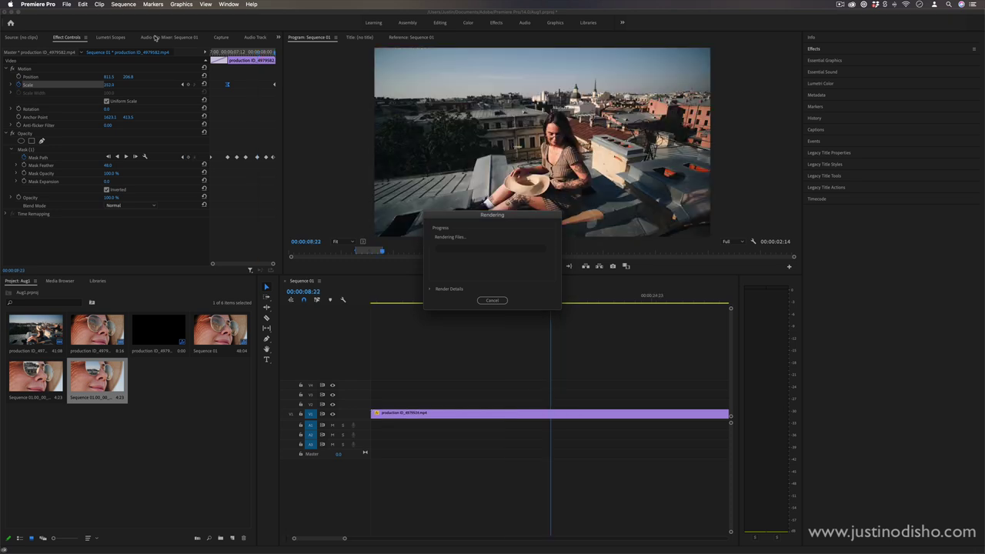
# - Play back the rendered lens zoom transition and scrub back through it to about 00:00:07:17
pyautogui.click(506, 301)
pyautogui.press('space')
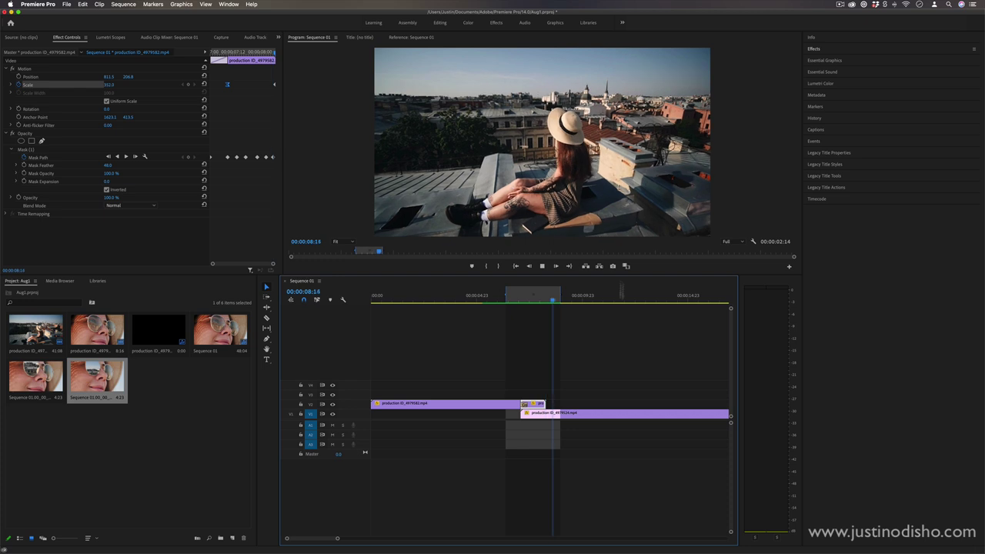
pyautogui.click(535, 300)
pyautogui.moveTo(535, 300); pyautogui.dragTo(535, 299)
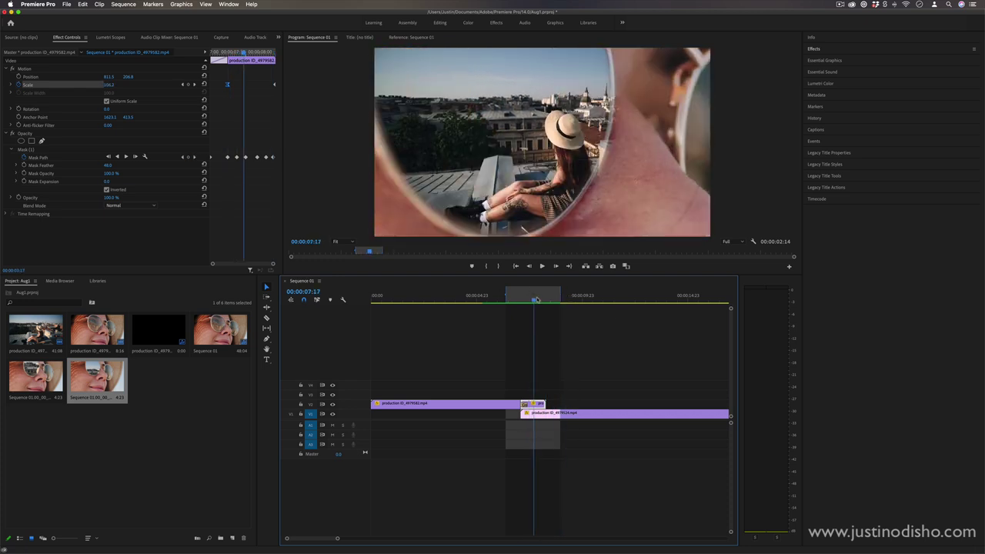
# - Add the default Cross Dissolve to the end of the masked piece, shorten it to the piece's last frames, and scrub over it
pyautogui.click(607, 378)
pyautogui.rightClick(543, 401)
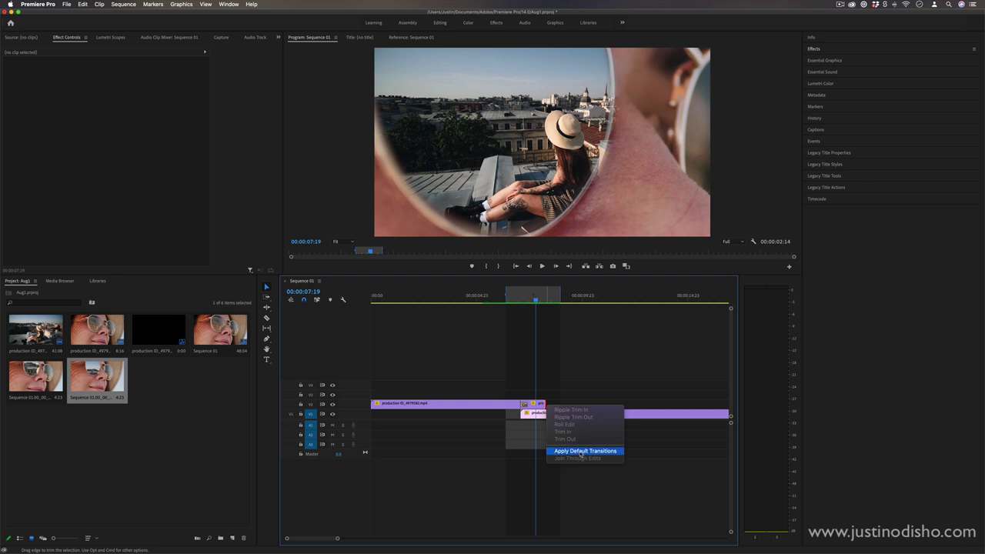
pyautogui.click(542, 406)
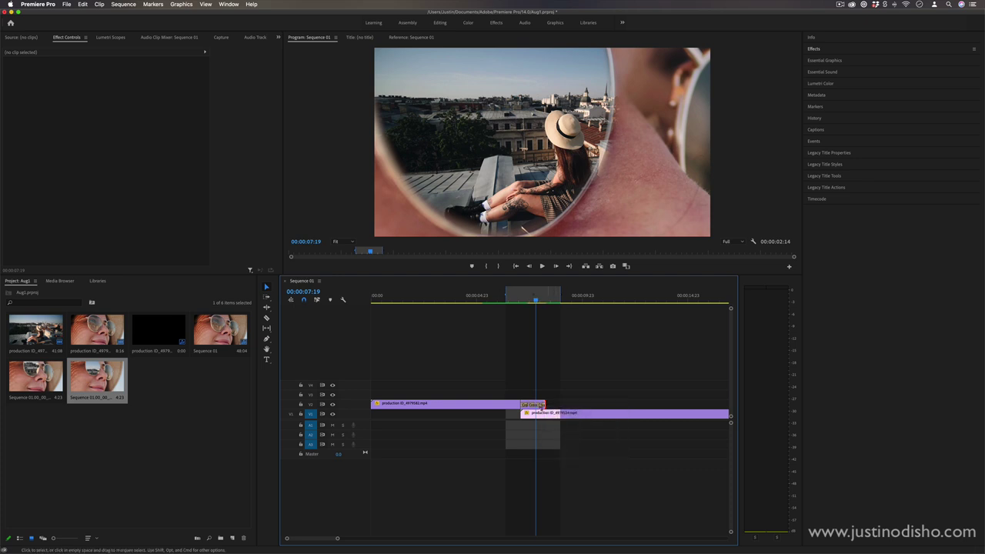
pyautogui.moveTo(542, 405); pyautogui.dragTo(544, 406)
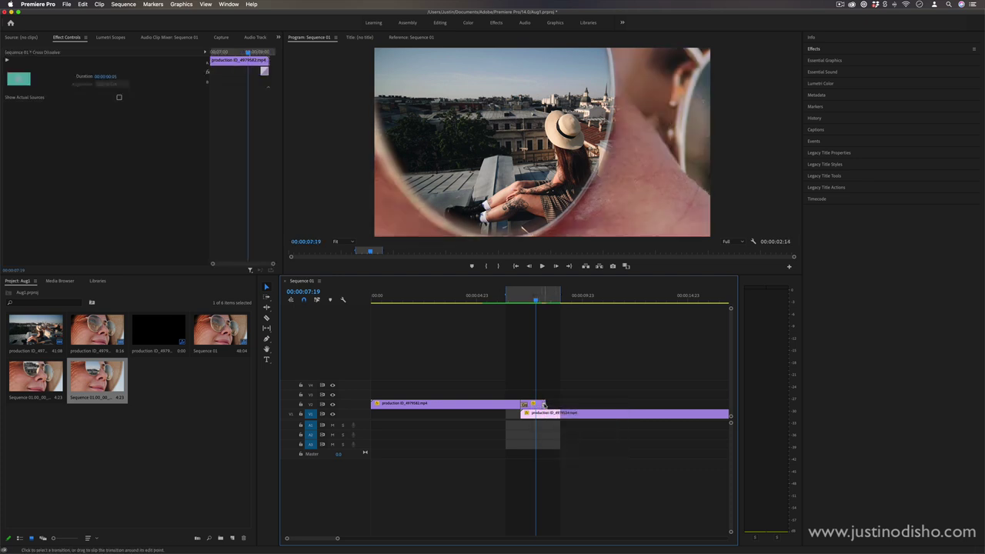
pyautogui.moveTo(536, 297); pyautogui.dragTo(546, 297)
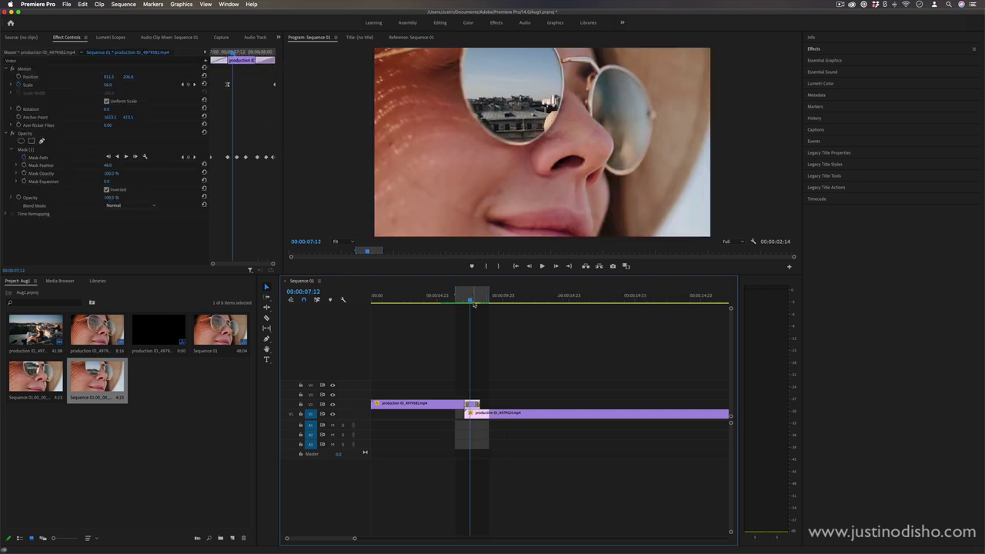
# - Undo the trial mask expansion on the masked piece and start keyframing Mask Expansion at 0 at 00:00:07:10
pyautogui.moveTo(472, 300); pyautogui.dragTo(473, 301)
pyautogui.moveTo(237, 54)
pyautogui.mouseDown()
pyautogui.moveTo(210, 54)
pyautogui.moveTo(229, 51)
pyautogui.mouseUp()
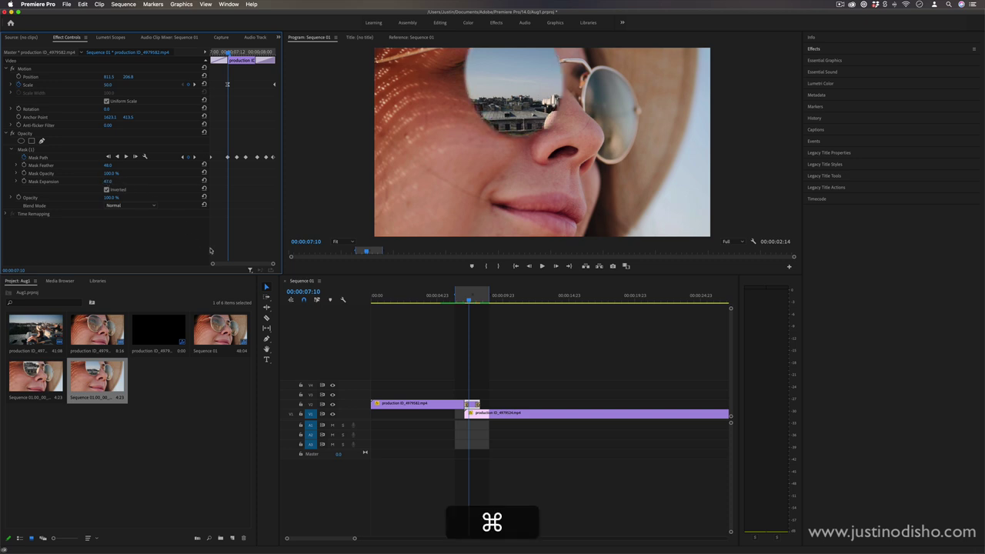
pyautogui.press('super+z')
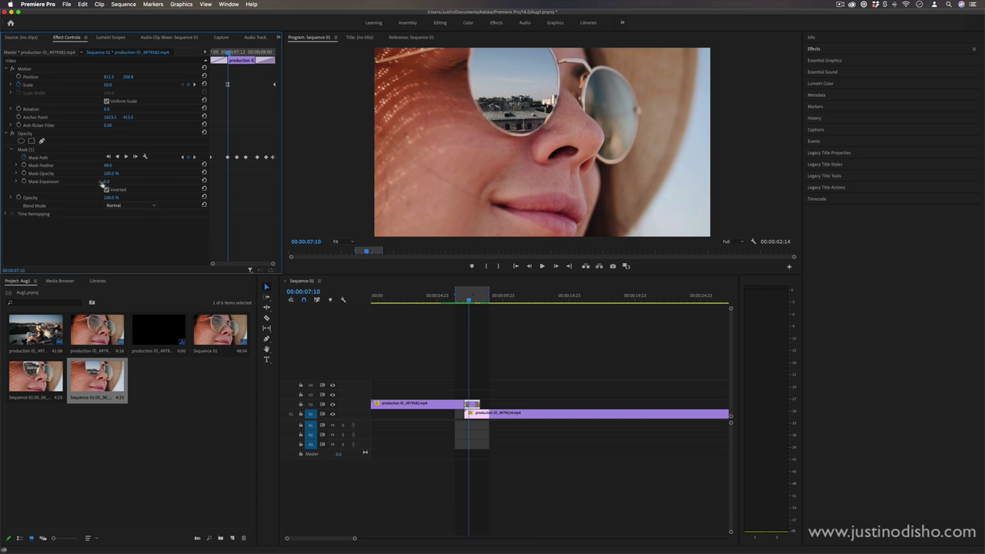
pyautogui.click(24, 181)
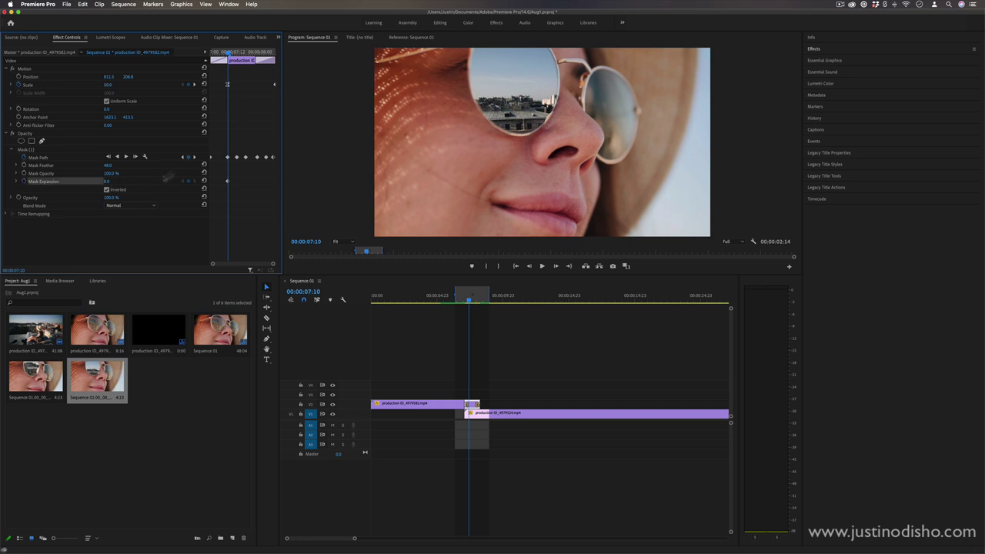
# - Add a larger Mask Expansion keyframe at the masked piece's end to push the lens rim out of frame, and scrub through the transition
pyautogui.moveTo(107, 183); pyautogui.dragTo(281, 182)
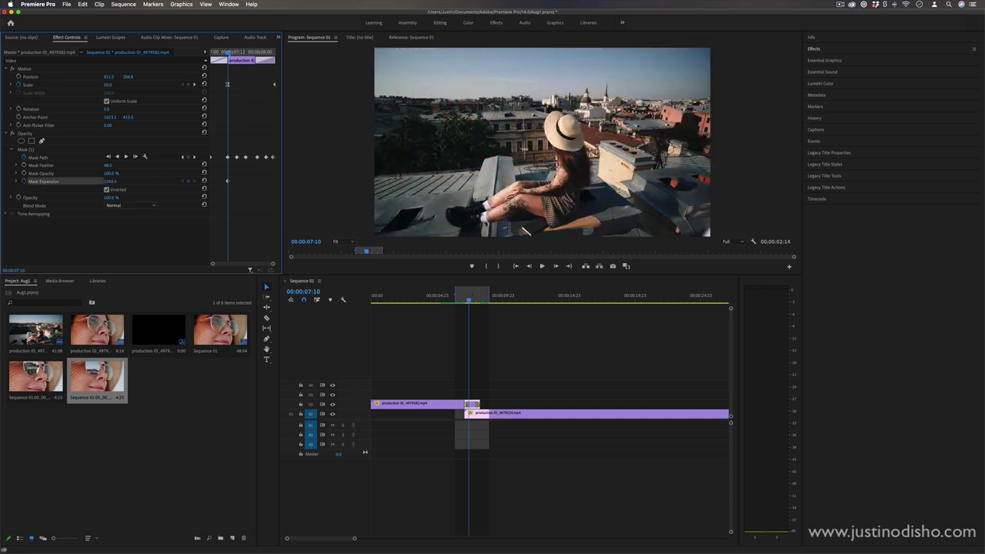
pyautogui.moveTo(109, 180); pyautogui.dragTo(48, 181)
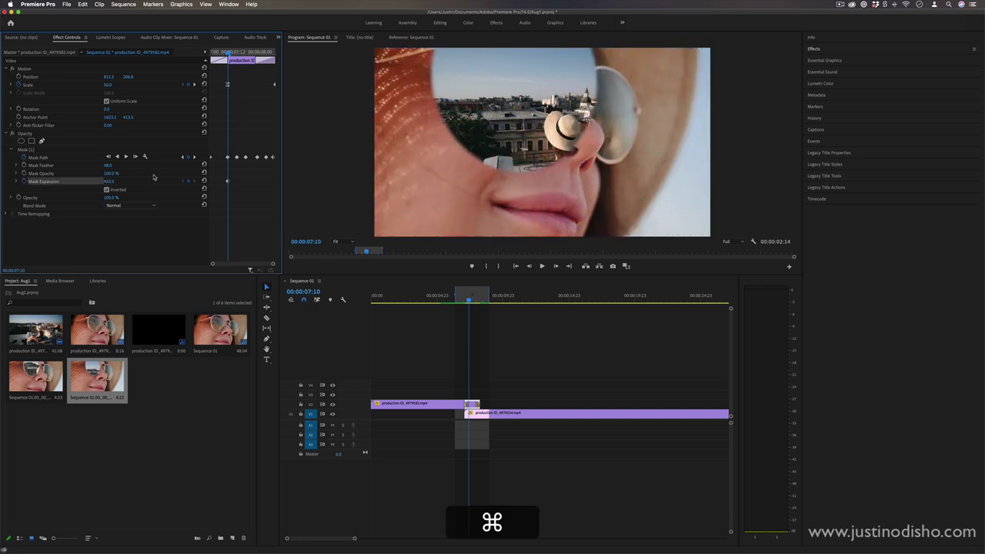
pyautogui.press('space')
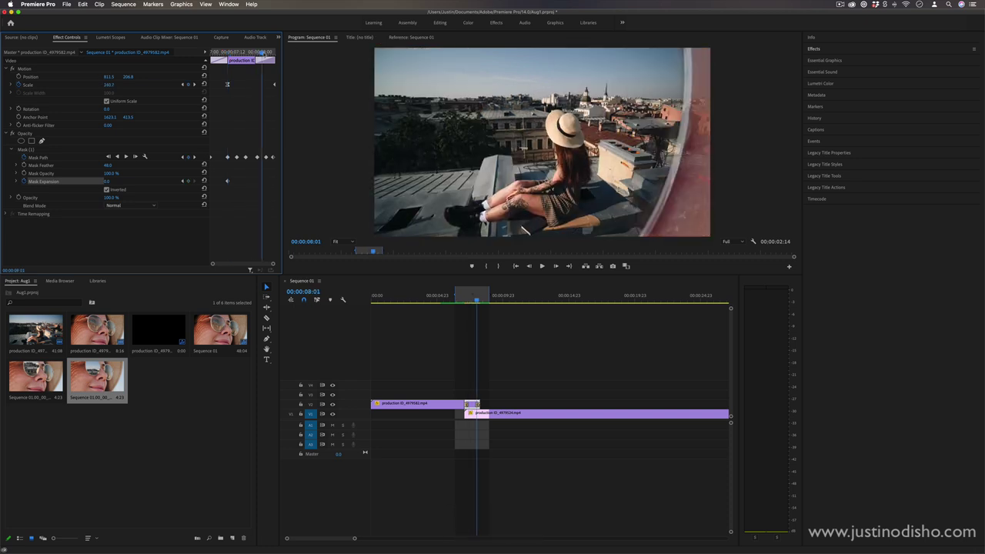
pyautogui.moveTo(106, 181); pyautogui.dragTo(274, 180)
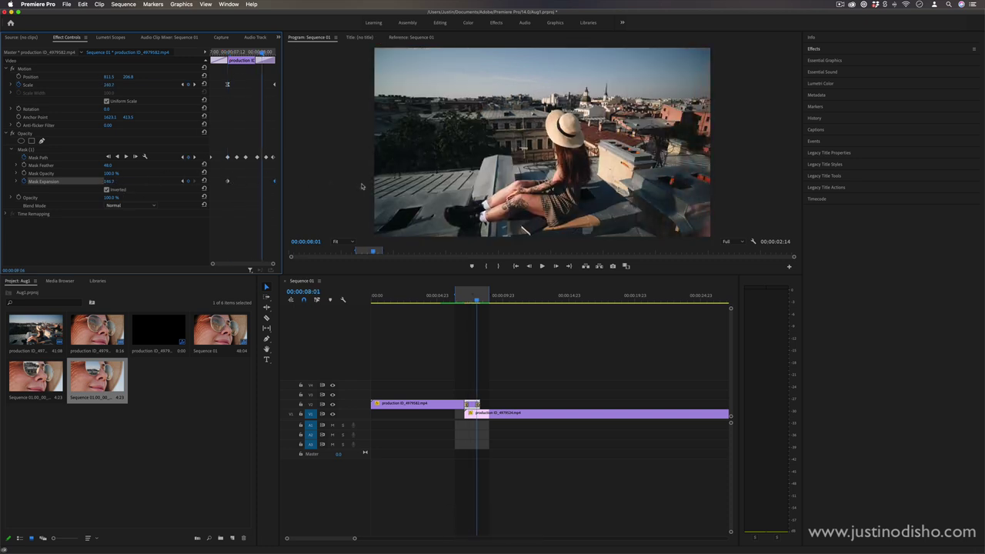
pyautogui.click(468, 299)
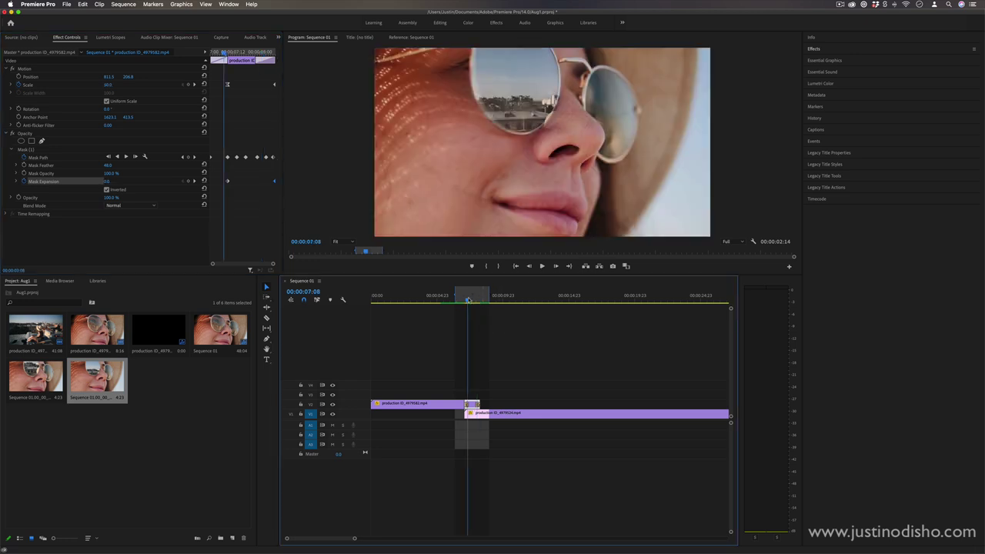
pyautogui.moveTo(468, 299); pyautogui.dragTo(493, 299)
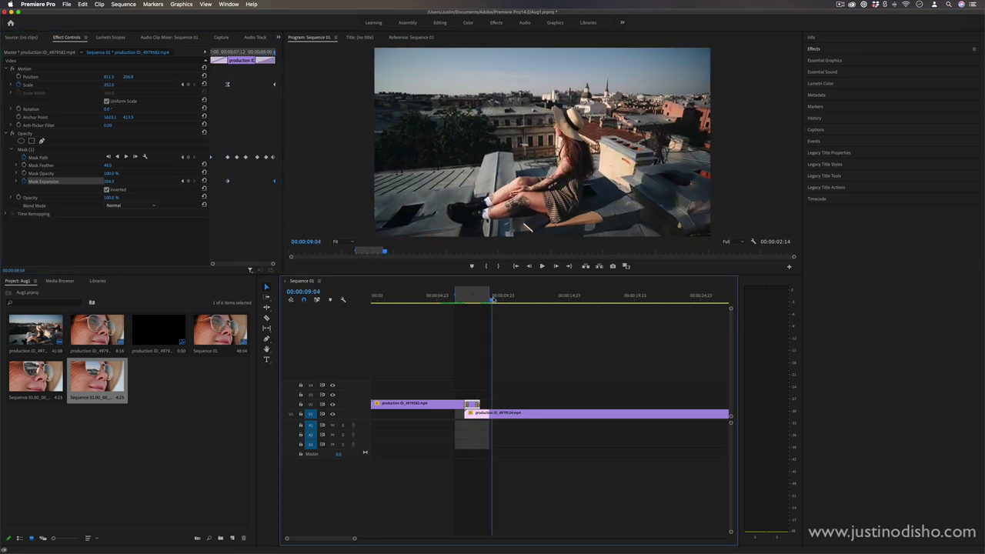